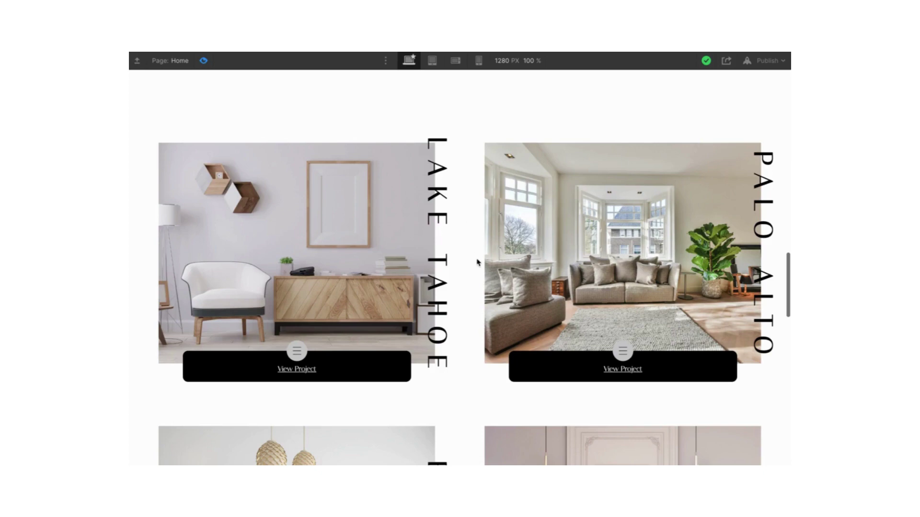
- Expand and collapse the Lake Tahoe and Palo Alto panels, then expand Malibu's Online Interior Design panel
{"action": "left_click", "coordinate": [296, 354]}
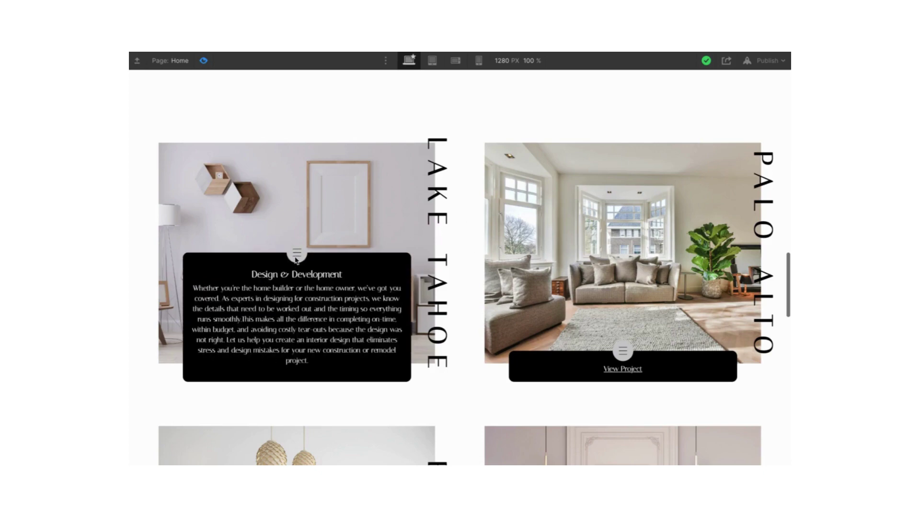
{"action": "left_click", "coordinate": [297, 255]}
{"action": "scroll", "coordinate": [598, 356], "scroll_direction": "down", "scroll_amount": 3}
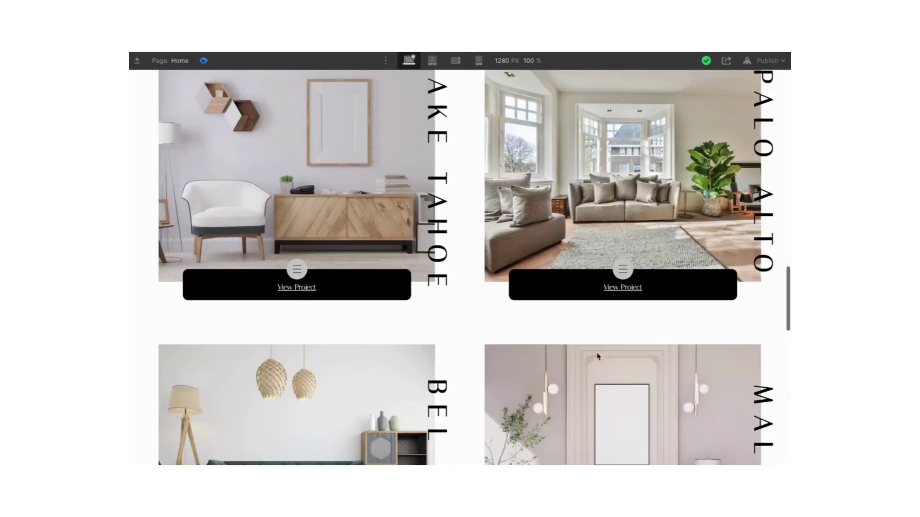
{"action": "left_click", "coordinate": [623, 271]}
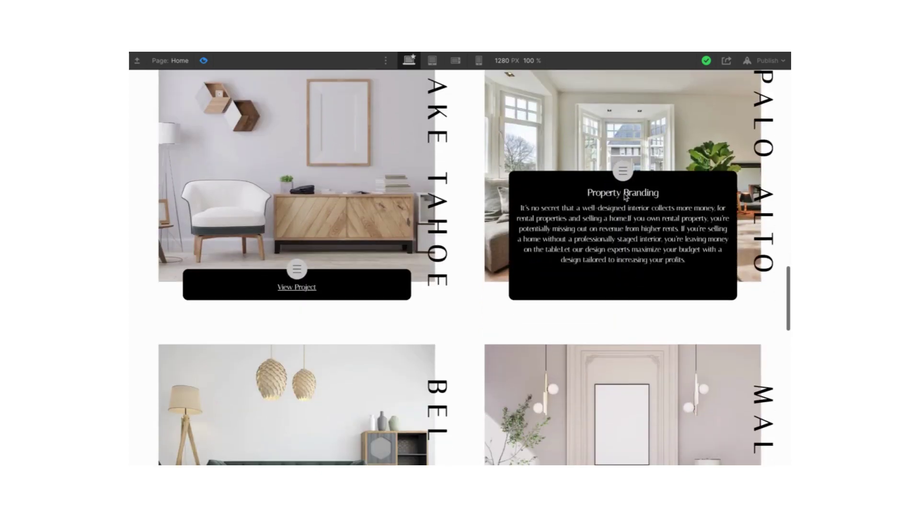
{"action": "left_click", "coordinate": [623, 172]}
{"action": "scroll", "coordinate": [463, 384], "scroll_direction": "down", "scroll_amount": 7}
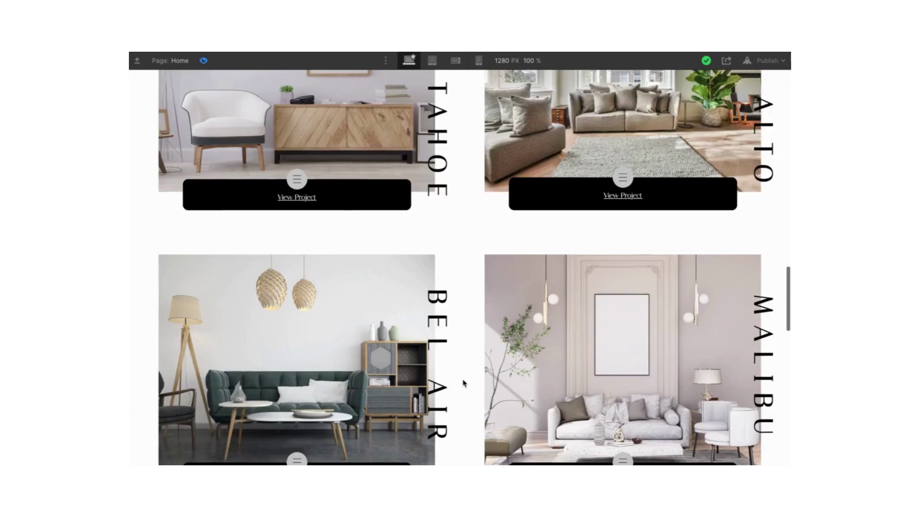
{"action": "scroll", "coordinate": [463, 382], "scroll_direction": "up", "scroll_amount": 2}
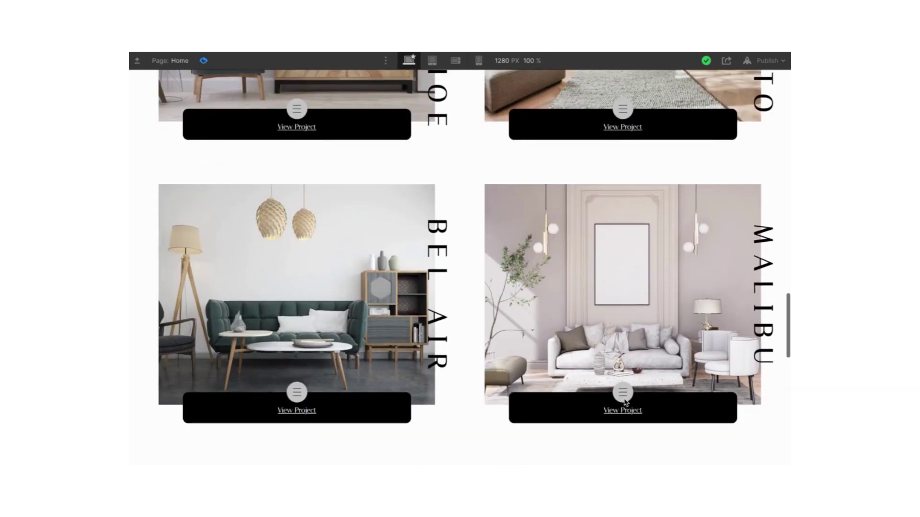
{"action": "left_click", "coordinate": [624, 402]}
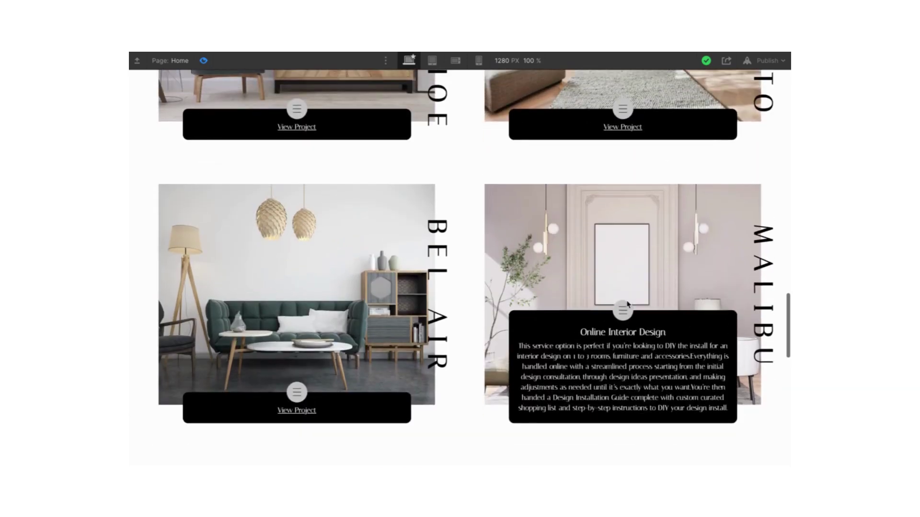
- Collapse the Malibu panel, exit preview, and expand the portfolio section and Grid in the Navigator
{"action": "left_click", "coordinate": [627, 306]}
{"action": "left_click", "coordinate": [204, 61]}
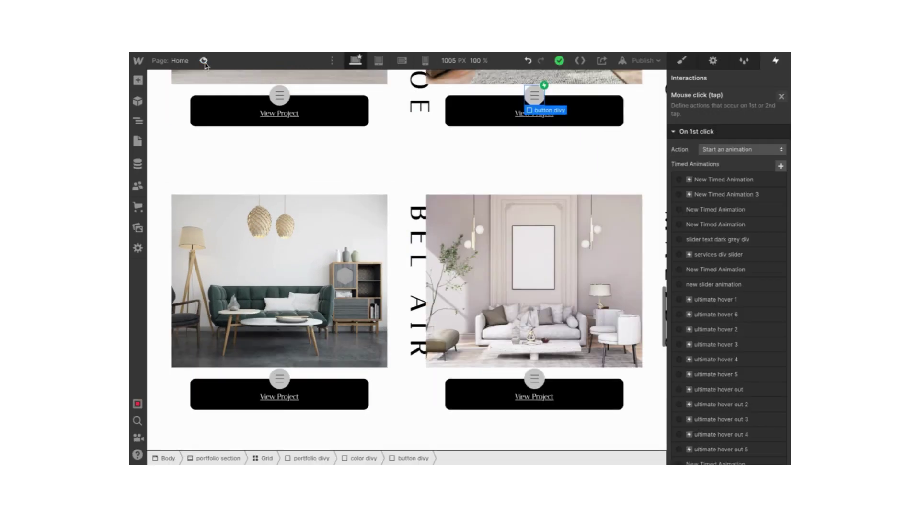
{"action": "left_click", "coordinate": [144, 124]}
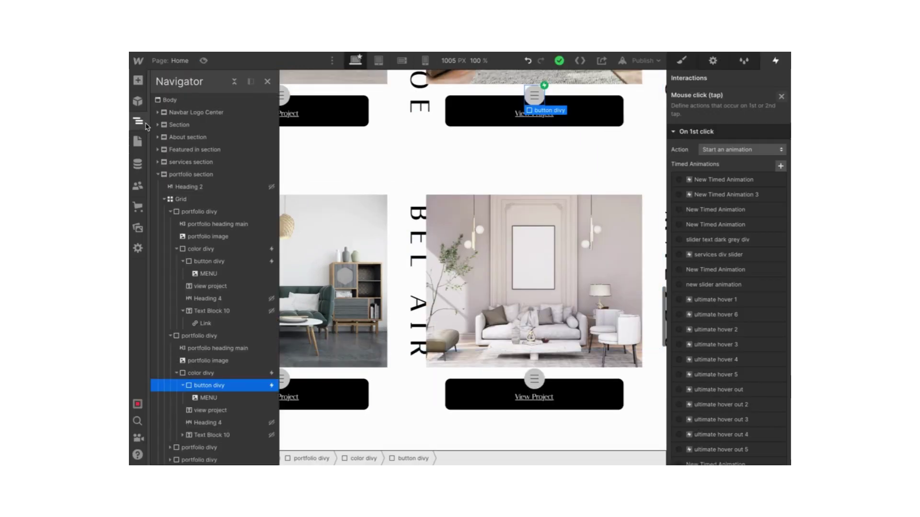
{"action": "left_click", "coordinate": [235, 82]}
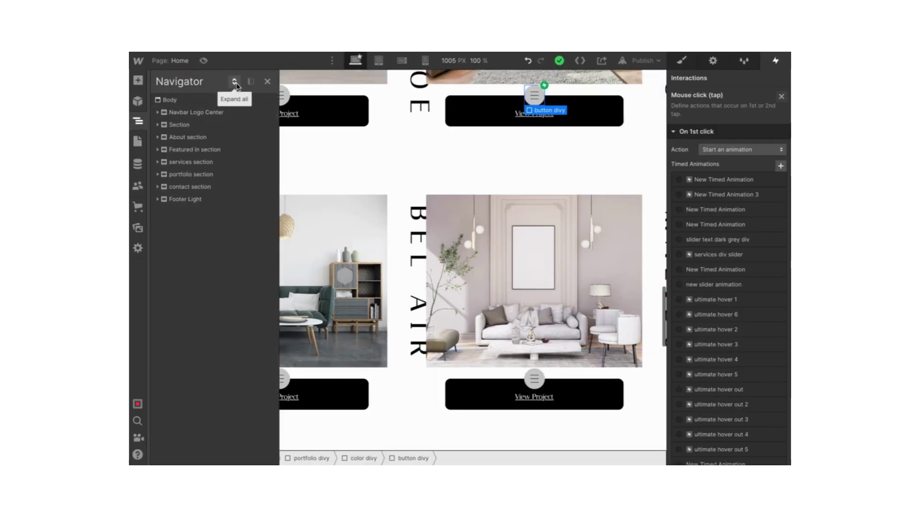
{"action": "left_click", "coordinate": [158, 175]}
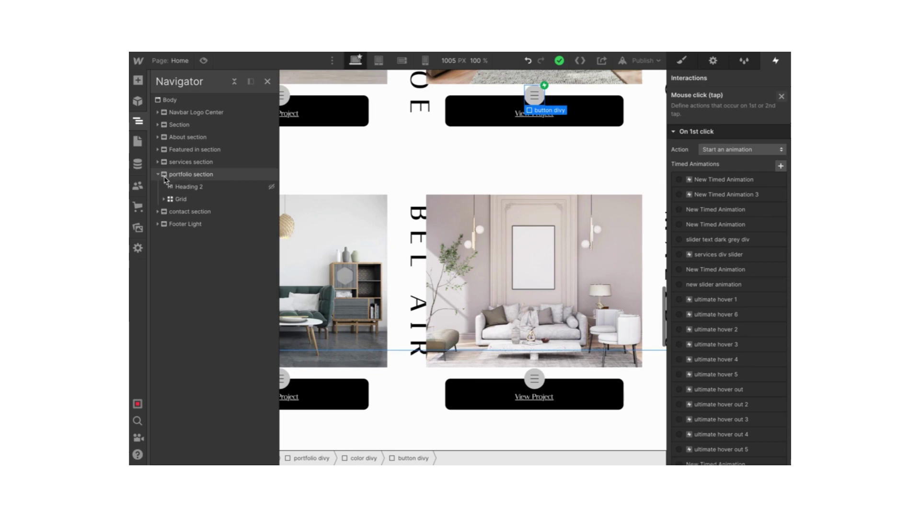
{"action": "left_click", "coordinate": [164, 199]}
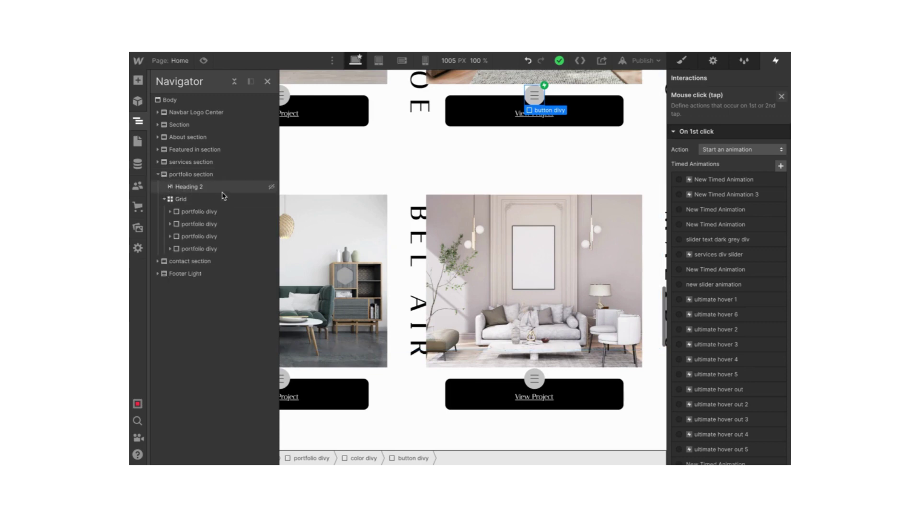
- Select the portfolio Grid, show its style settings, and close the Navigator
{"action": "left_click", "coordinate": [177, 200]}
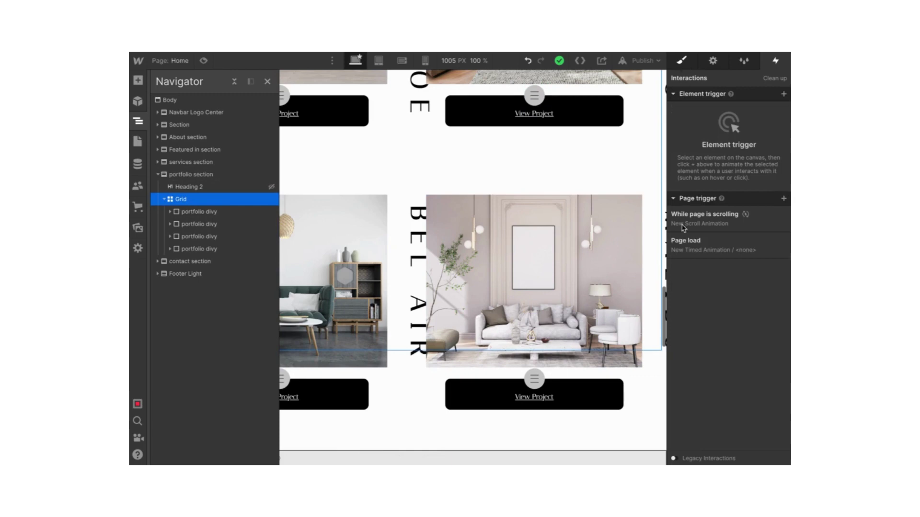
{"action": "key", "text": "s"}
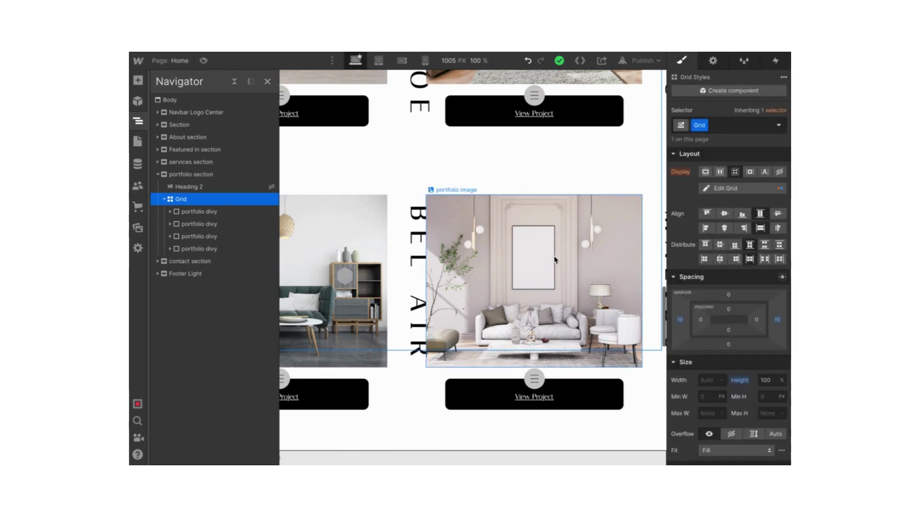
{"action": "scroll", "coordinate": [512, 324], "scroll_direction": "down", "scroll_amount": 3}
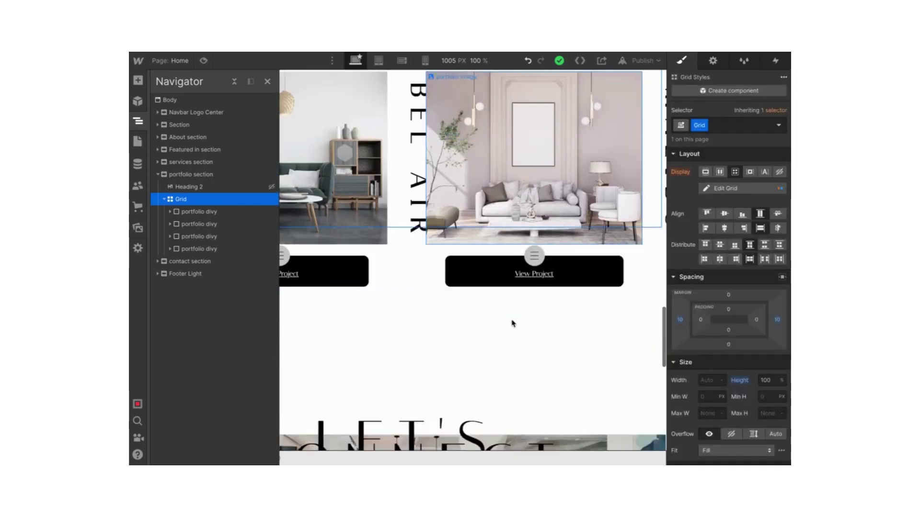
{"action": "scroll", "coordinate": [512, 323], "scroll_direction": "up", "scroll_amount": 4}
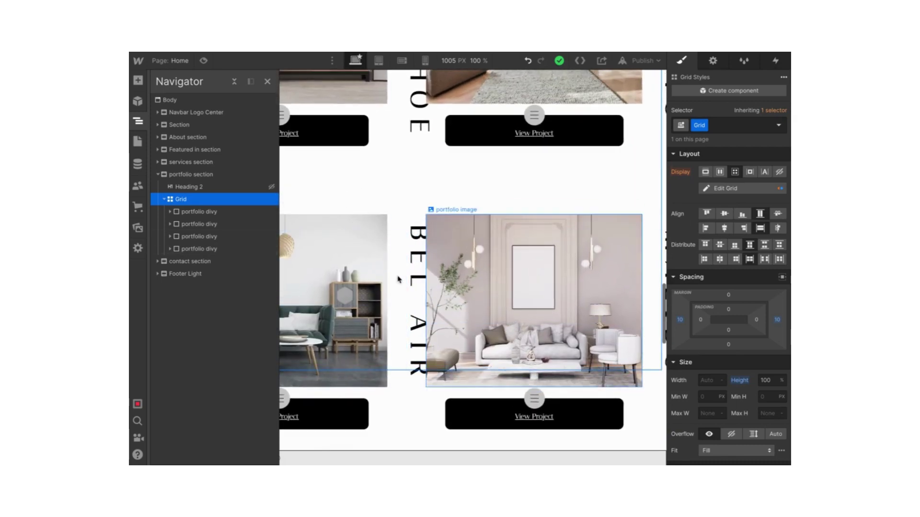
{"action": "left_click", "coordinate": [267, 82]}
{"action": "scroll", "coordinate": [312, 329], "scroll_direction": "down", "scroll_amount": 1}
{"action": "scroll", "coordinate": [312, 329], "scroll_direction": "down", "scroll_amount": 2}
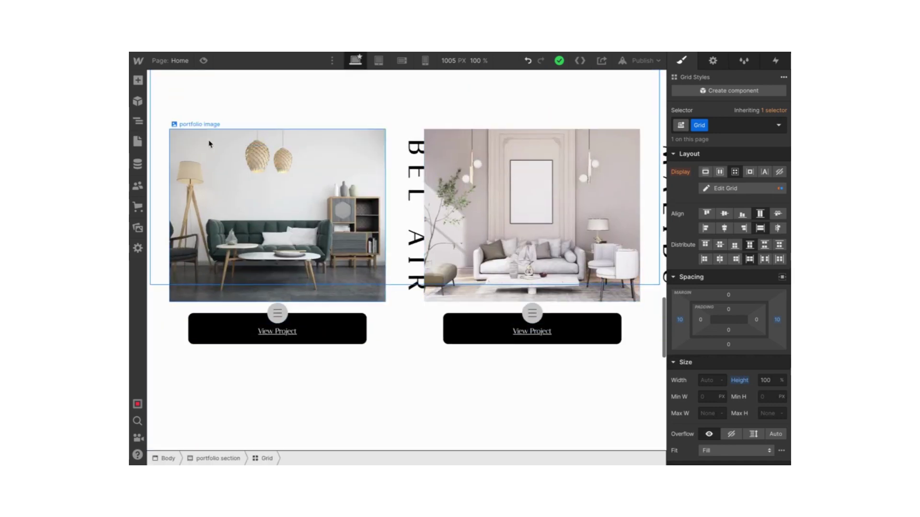
- Preview the page at full width, dismiss the stray browser options, and return to the designer
{"action": "left_click", "coordinate": [203, 61]}
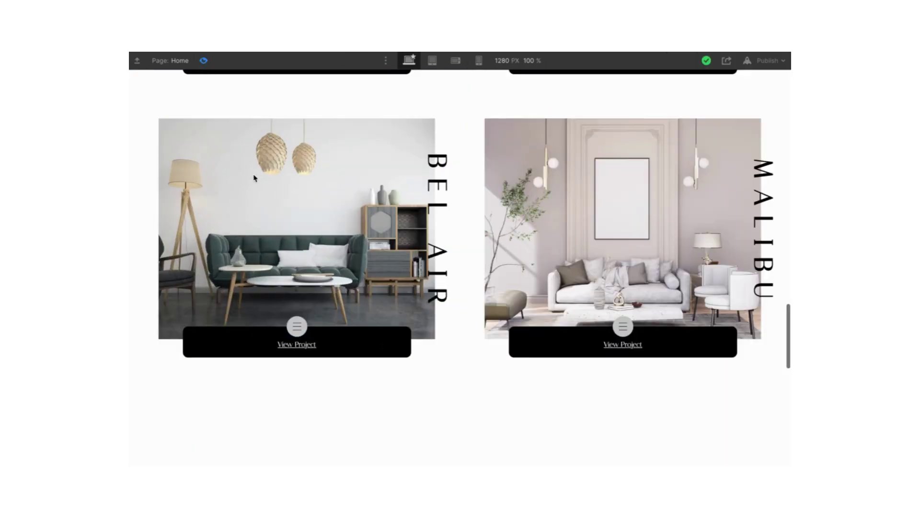
{"action": "scroll", "coordinate": [254, 178], "scroll_direction": "up", "scroll_amount": 1}
{"action": "left_click", "coordinate": [200, 58]}
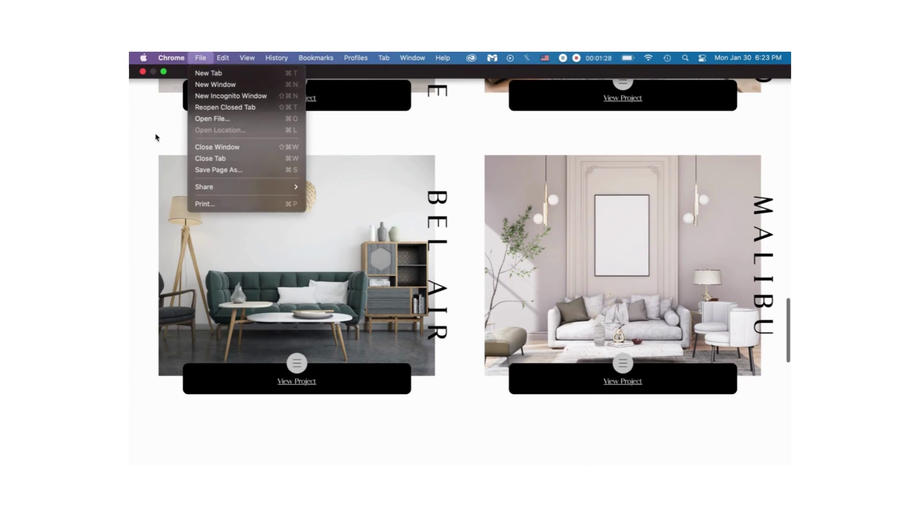
{"action": "left_click", "coordinate": [155, 137]}
{"action": "left_click", "coordinate": [203, 61]}
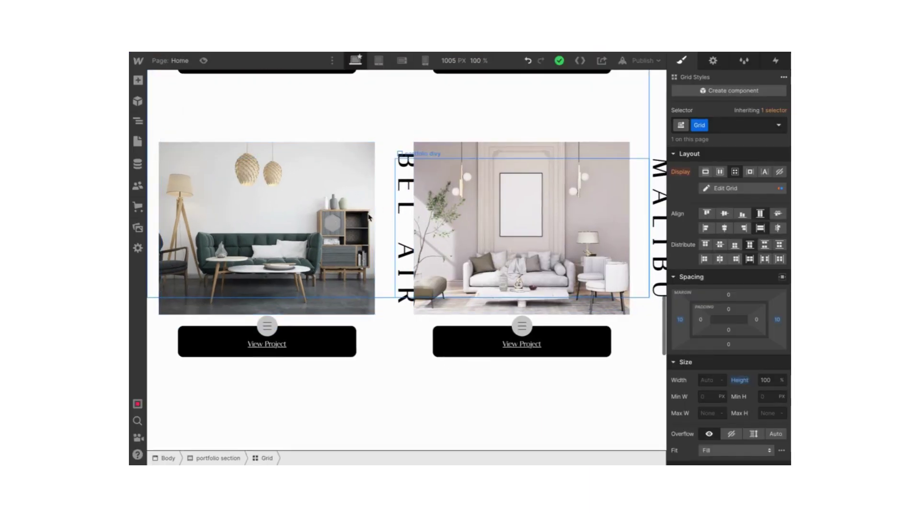
- Reopen the Navigator and expand the first portfolio divy under Grid to list its children
{"action": "left_click", "coordinate": [140, 123]}
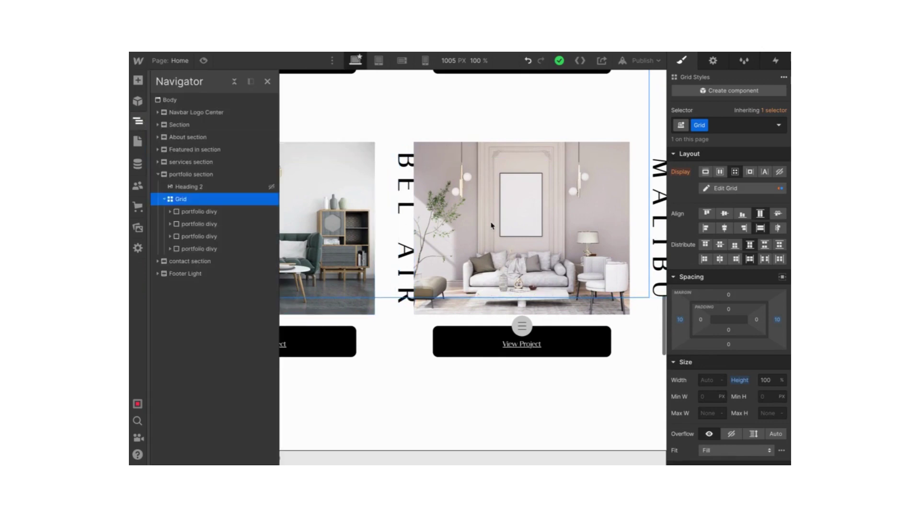
{"action": "scroll", "coordinate": [714, 301], "scroll_direction": "down", "scroll_amount": 3}
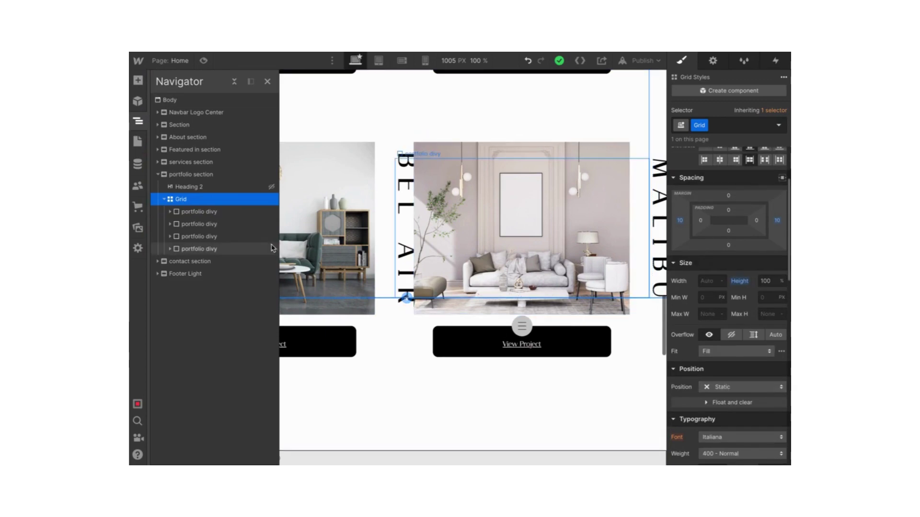
{"action": "left_click", "coordinate": [171, 212]}
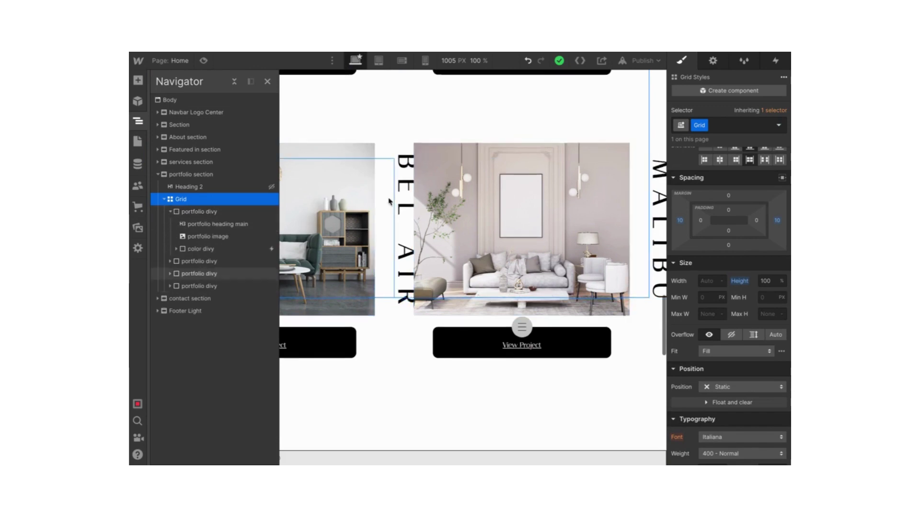
{"action": "scroll", "coordinate": [356, 186], "scroll_direction": "up", "scroll_amount": 2}
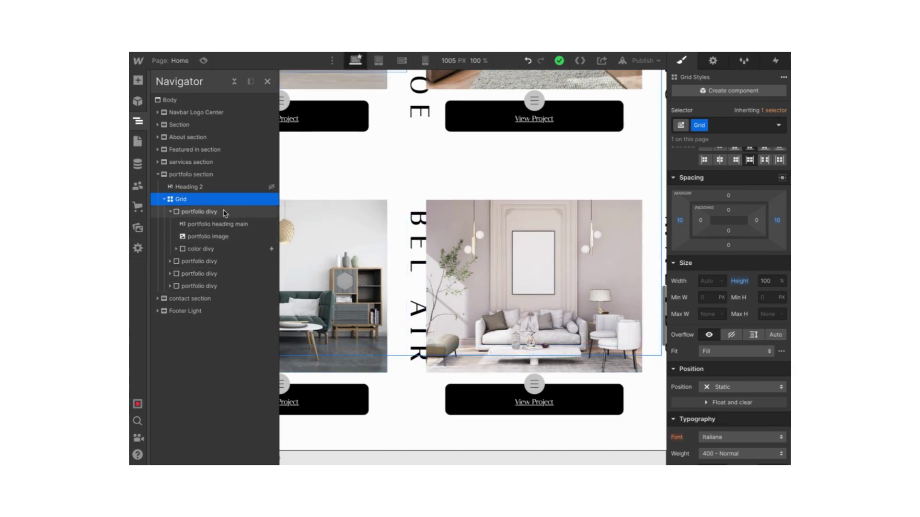
- Select the first portfolio divy and review its Grid Child styles: 270 px height, Relative position
{"action": "left_click", "coordinate": [264, 215]}
{"action": "scroll", "coordinate": [739, 290], "scroll_direction": "down", "scroll_amount": 3}
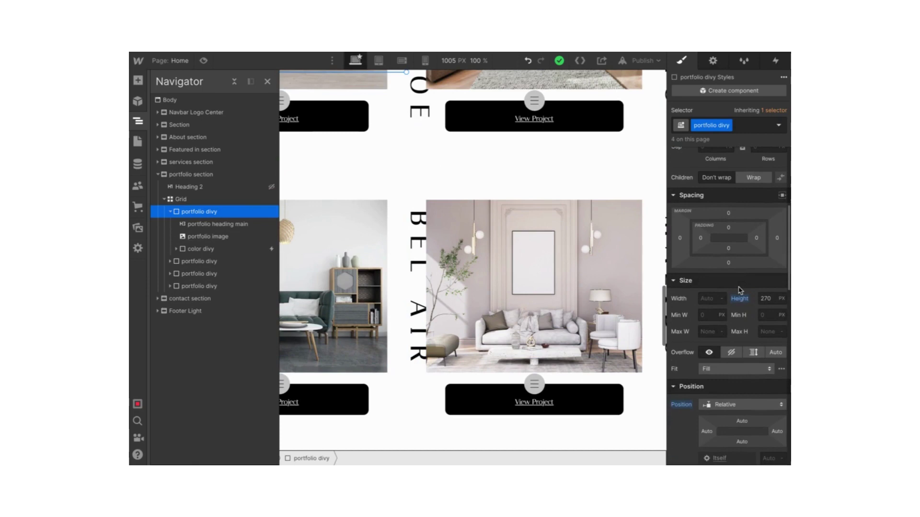
{"action": "scroll", "coordinate": [741, 364], "scroll_direction": "down", "scroll_amount": 2}
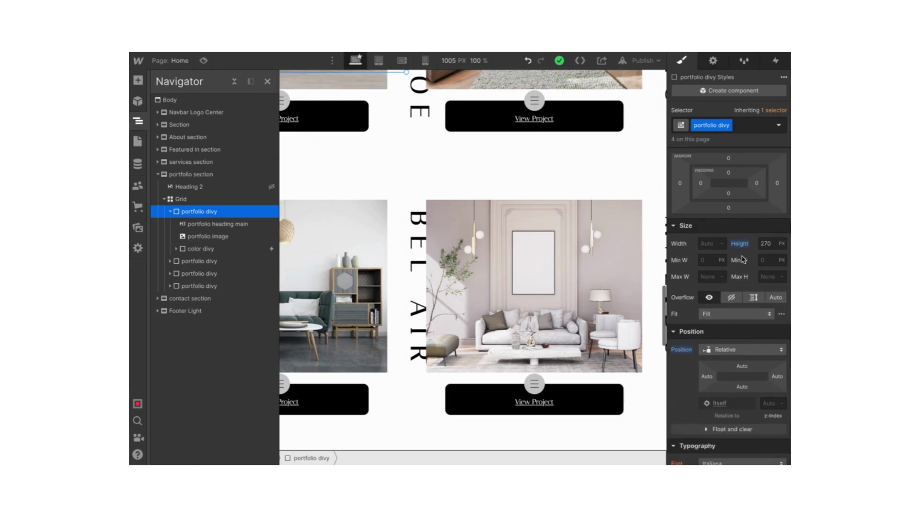
{"action": "scroll", "coordinate": [743, 260], "scroll_direction": "up", "scroll_amount": 1}
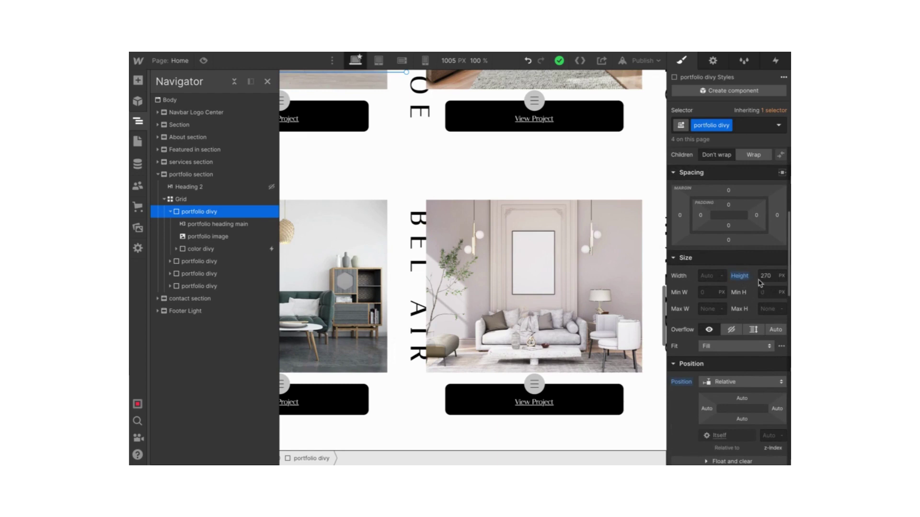
{"action": "scroll", "coordinate": [744, 282], "scroll_direction": "up", "scroll_amount": 5}
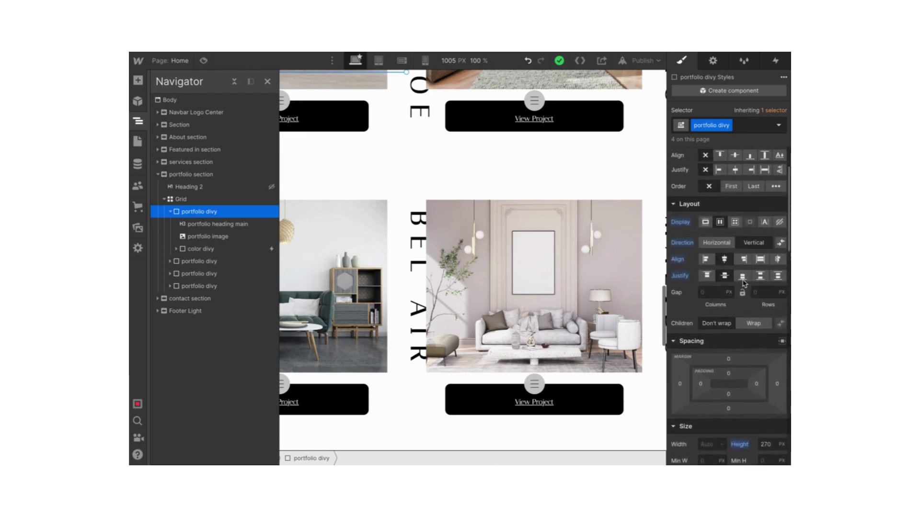
{"action": "scroll", "coordinate": [743, 283], "scroll_direction": "up", "scroll_amount": 2}
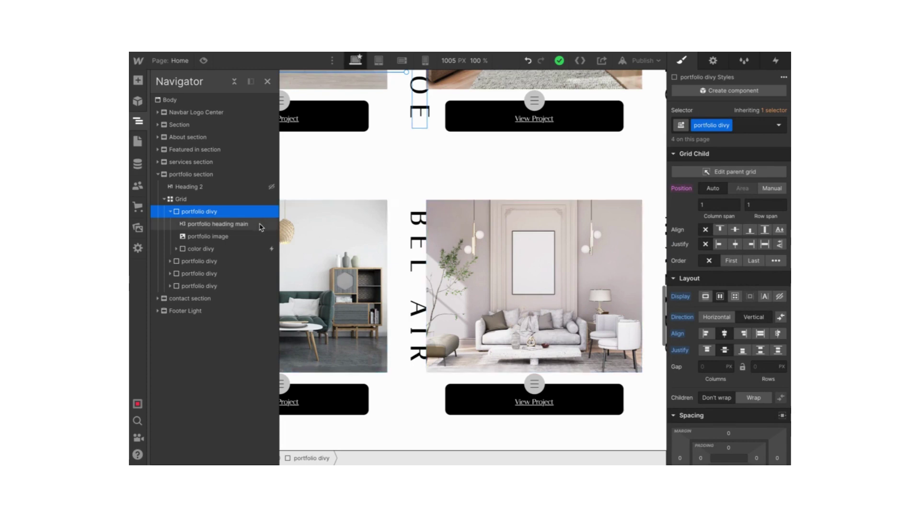
- Select portfolio heading main and inspect its 0deg, 0deg, 90deg rotate transform
{"action": "left_click", "coordinate": [261, 227]}
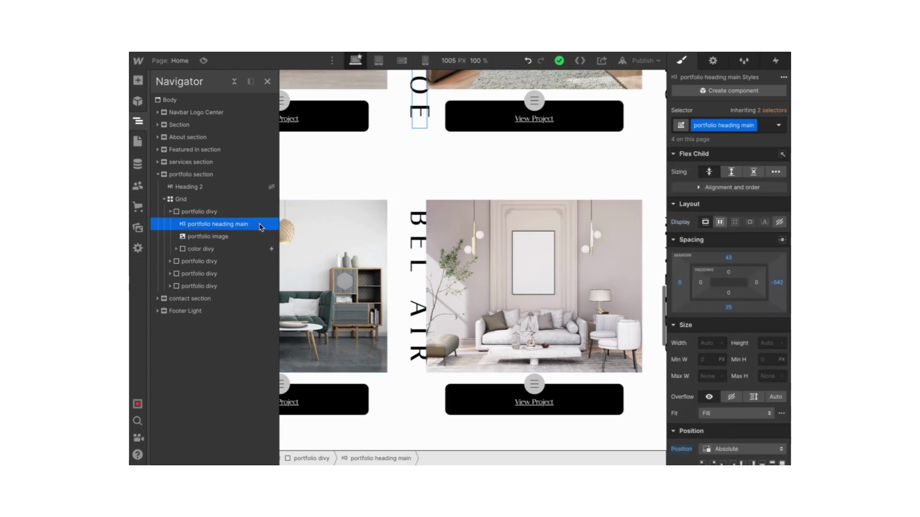
{"action": "scroll", "coordinate": [754, 343], "scroll_direction": "down", "scroll_amount": 3}
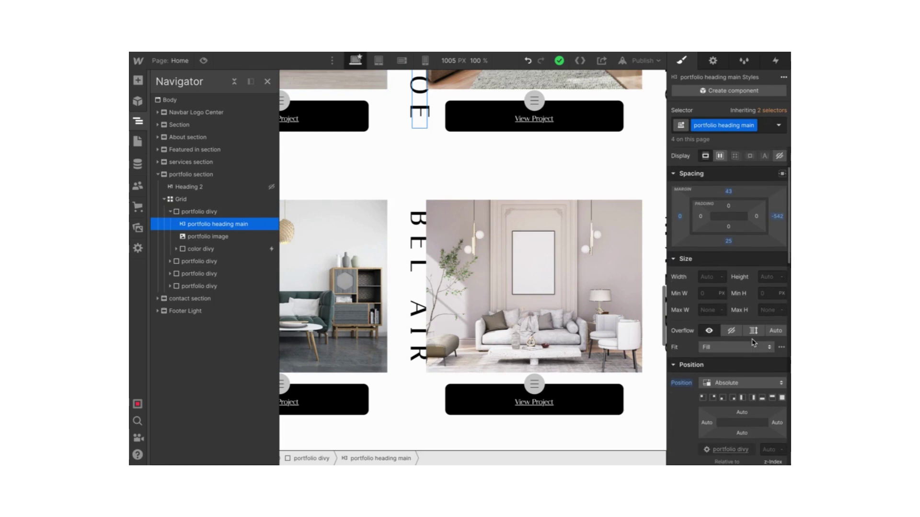
{"action": "scroll", "coordinate": [751, 409], "scroll_direction": "up", "scroll_amount": 3}
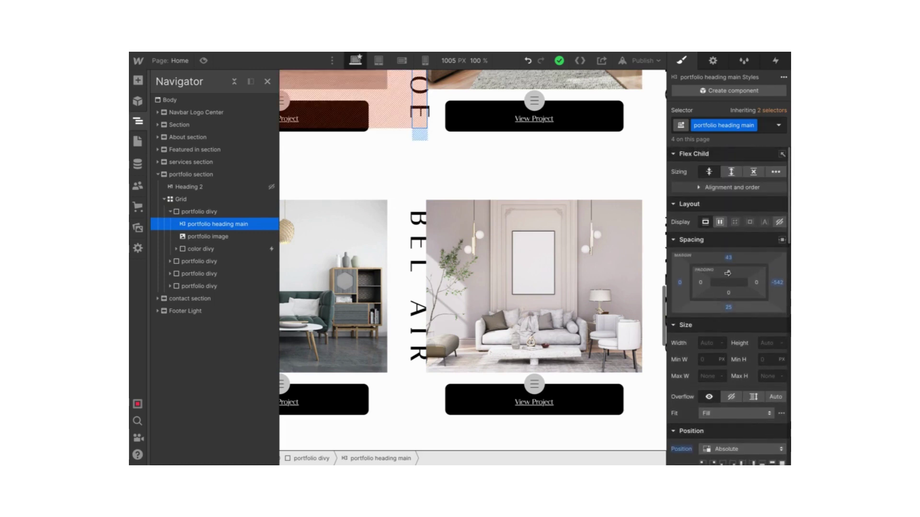
{"action": "scroll", "coordinate": [754, 293], "scroll_direction": "down", "scroll_amount": 10}
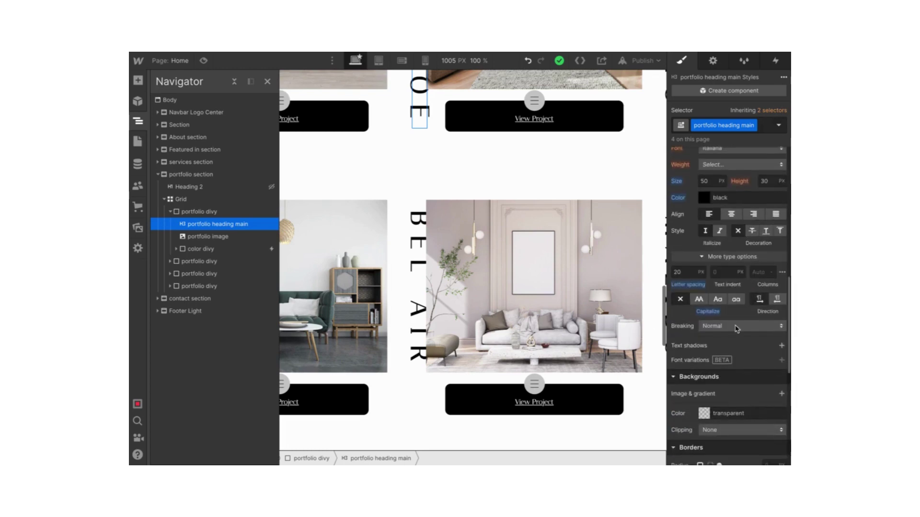
{"action": "scroll", "coordinate": [749, 334], "scroll_direction": "down", "scroll_amount": 7}
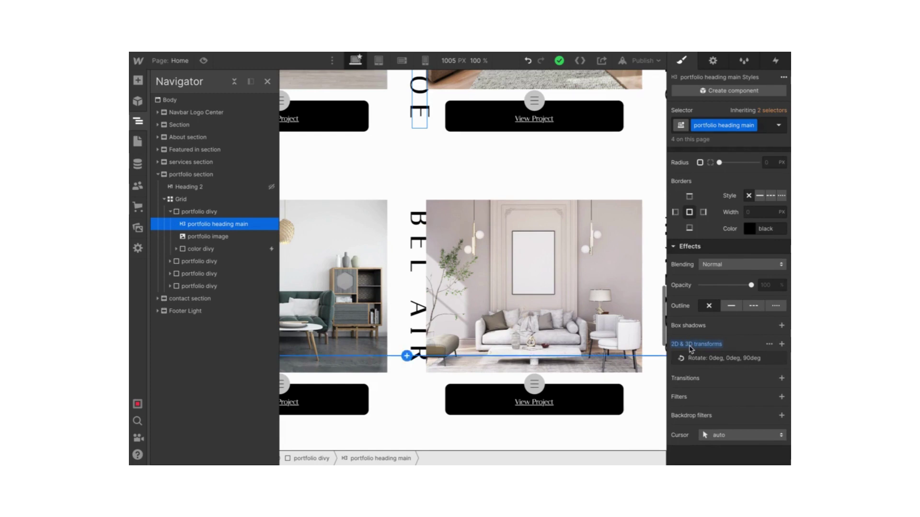
{"action": "mouse_move", "coordinate": [690, 349]}
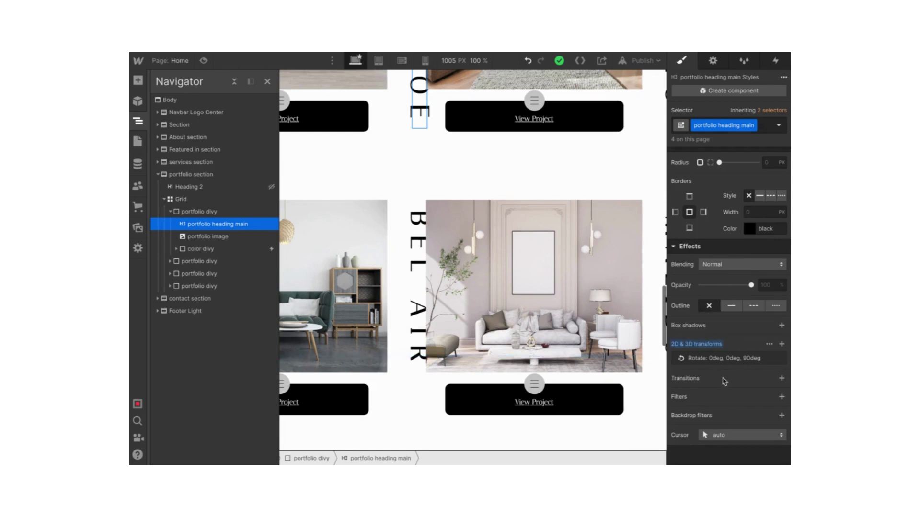
{"action": "left_click", "coordinate": [713, 360]}
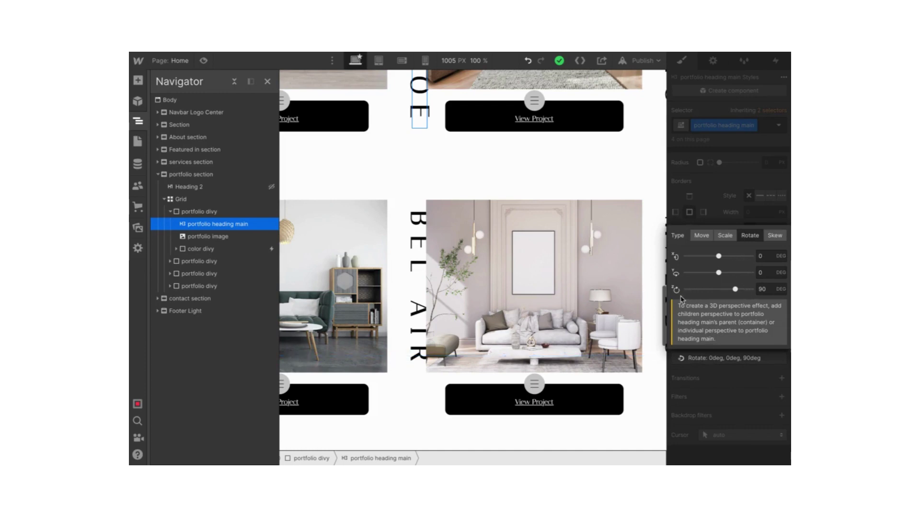
{"action": "left_click", "coordinate": [702, 399]}
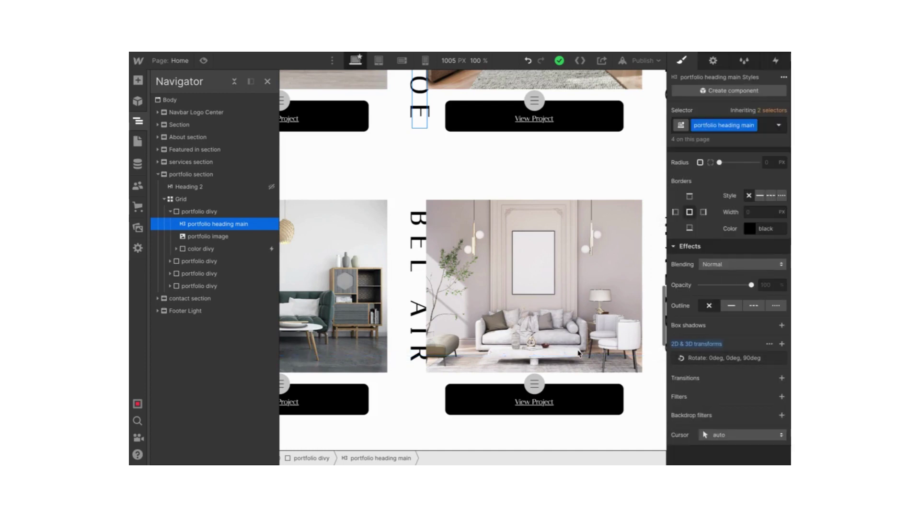
- Review portfolio image's 85% width, 100% max width and Fill fit, then expand color divy
{"action": "left_click", "coordinate": [231, 240]}
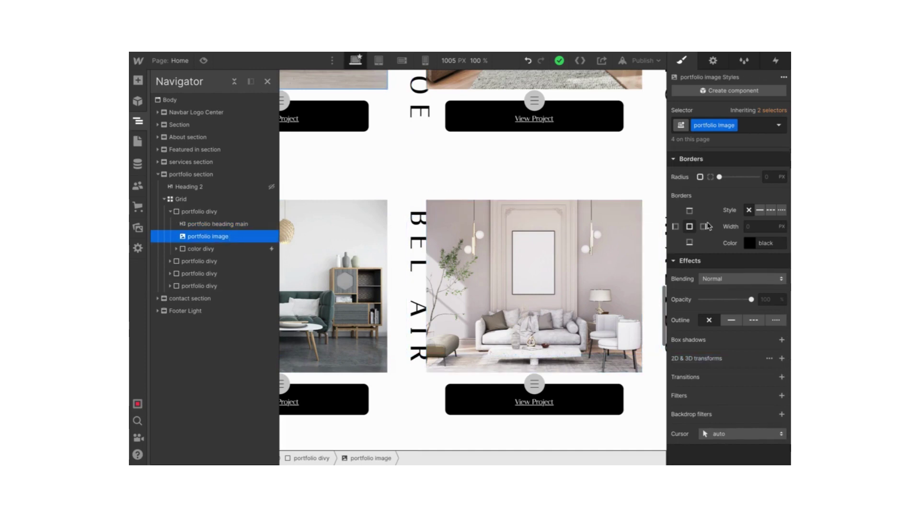
{"action": "scroll", "coordinate": [708, 225], "scroll_direction": "up", "scroll_amount": 5}
{"action": "scroll", "coordinate": [707, 239], "scroll_direction": "down", "scroll_amount": 2}
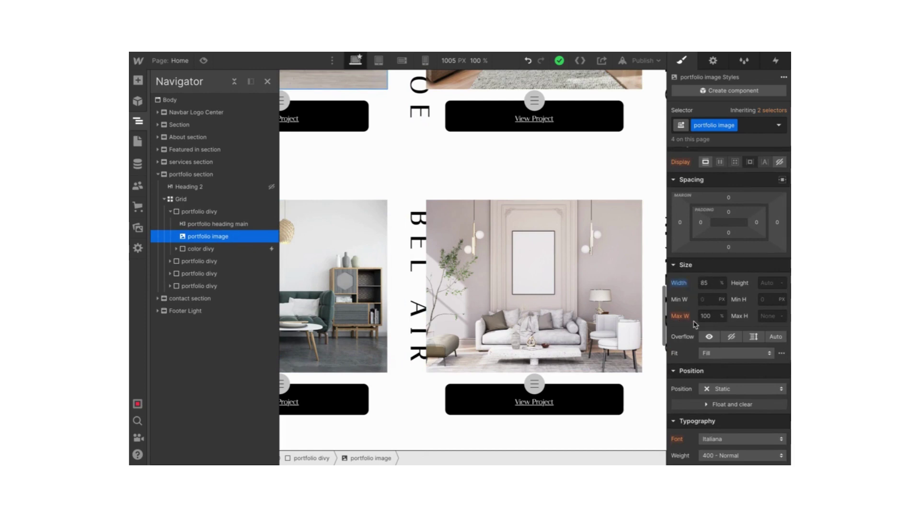
{"action": "scroll", "coordinate": [729, 329], "scroll_direction": "down", "scroll_amount": 10}
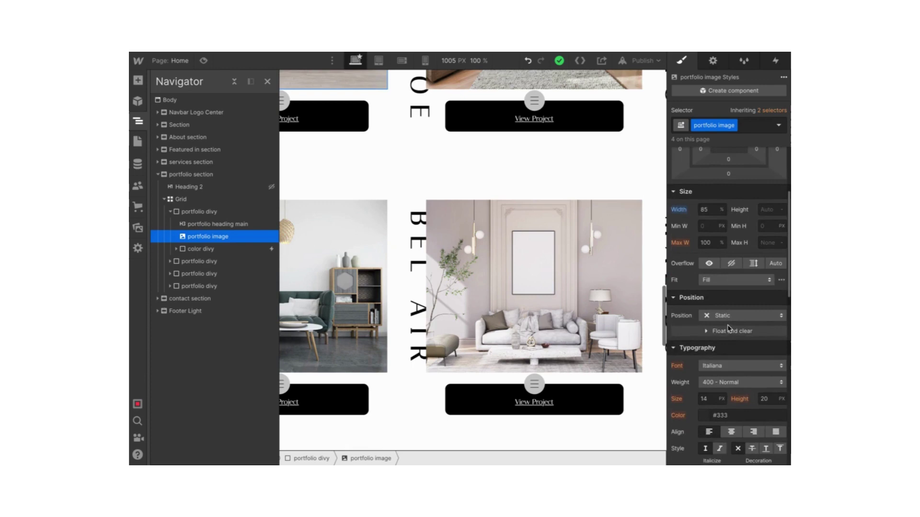
{"action": "scroll", "coordinate": [729, 328], "scroll_direction": "down", "scroll_amount": 3}
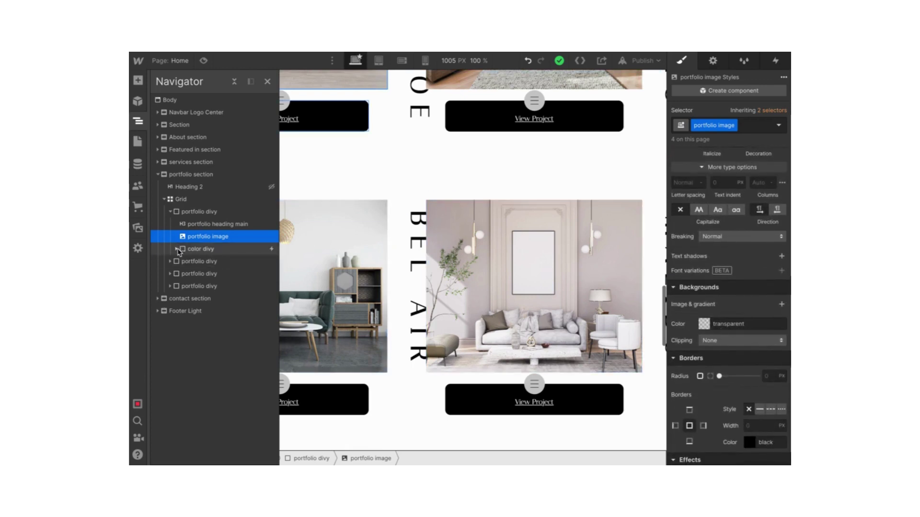
{"action": "left_click", "coordinate": [177, 249]}
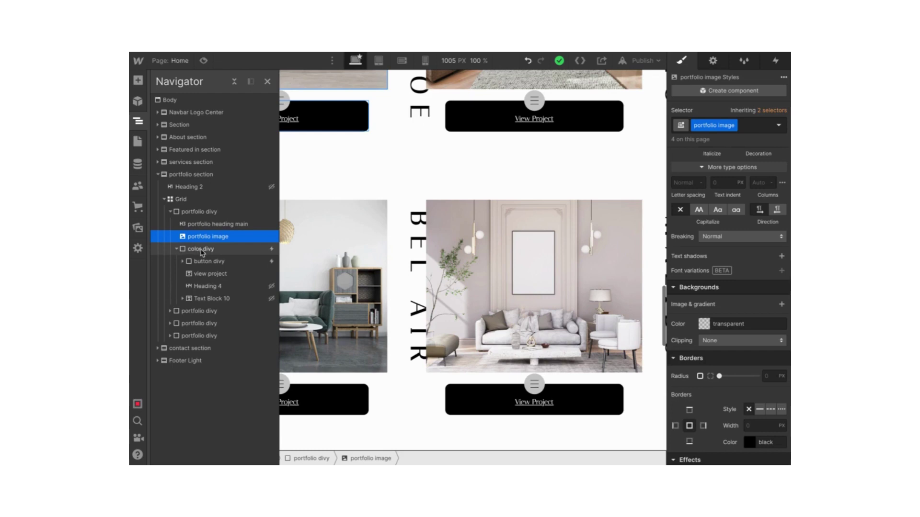
- Select the color divy and set its z-index to 1
{"action": "left_click", "coordinate": [202, 249]}
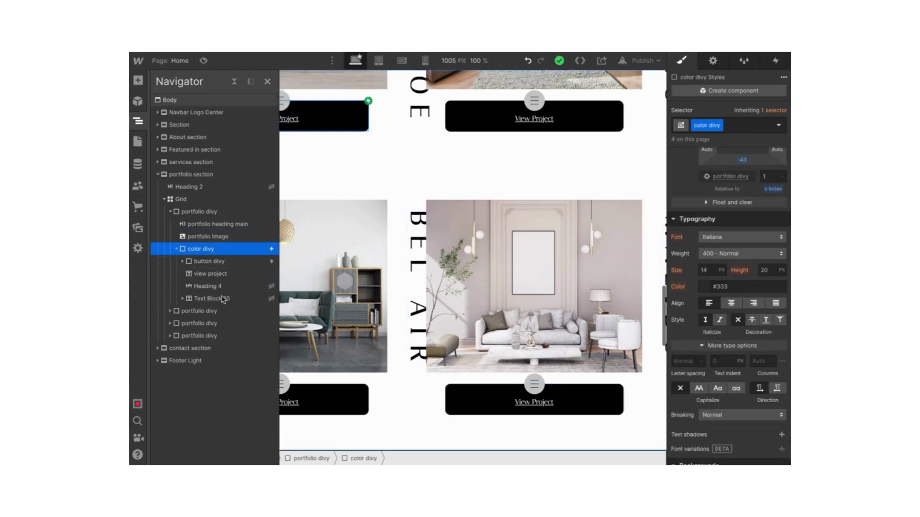
{"action": "scroll", "coordinate": [683, 323], "scroll_direction": "down", "scroll_amount": 6}
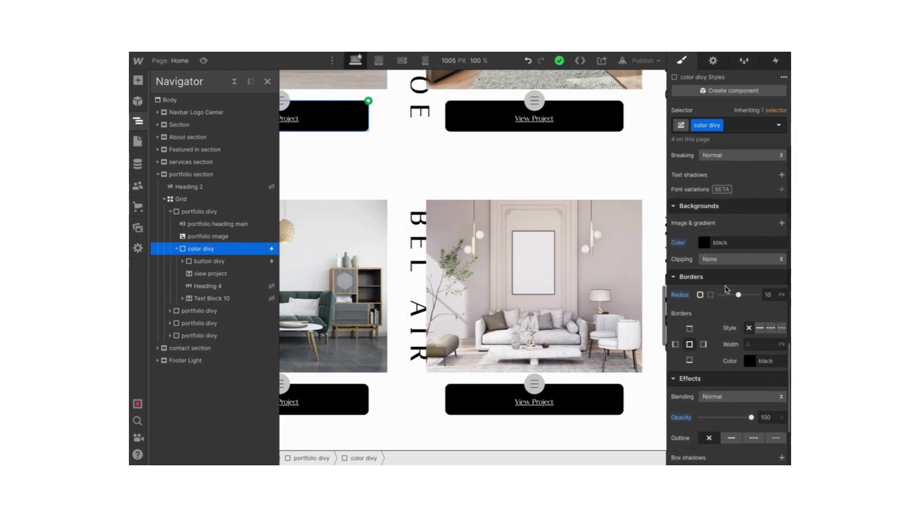
{"action": "scroll", "coordinate": [752, 306], "scroll_direction": "up", "scroll_amount": 1}
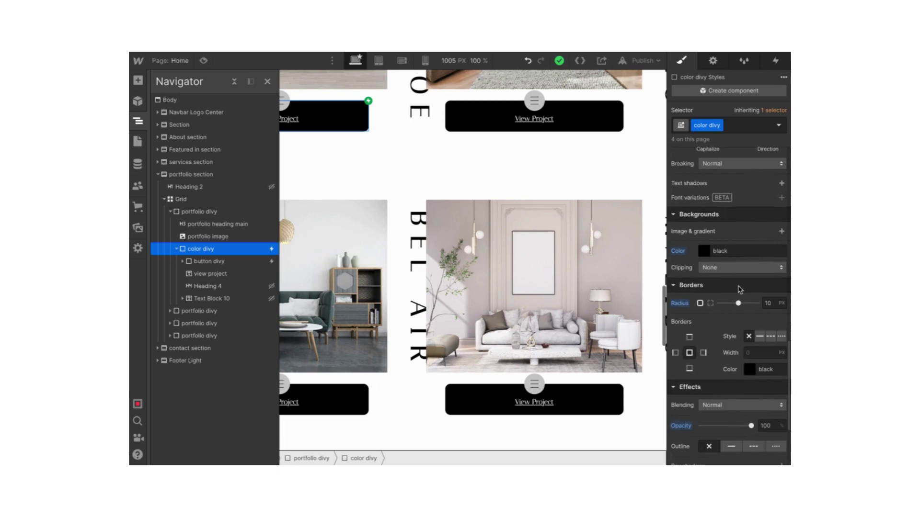
{"action": "scroll", "coordinate": [767, 326], "scroll_direction": "up", "scroll_amount": 8}
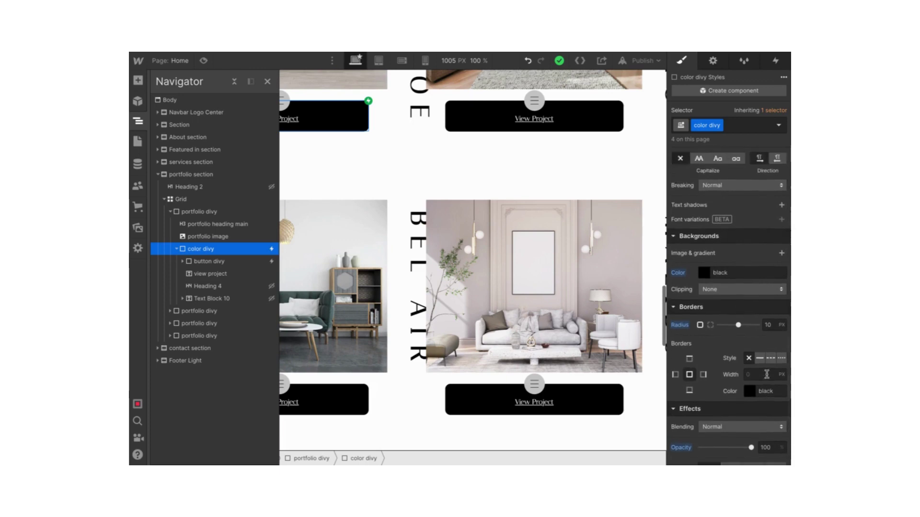
{"action": "scroll", "coordinate": [751, 336], "scroll_direction": "down", "scroll_amount": 4}
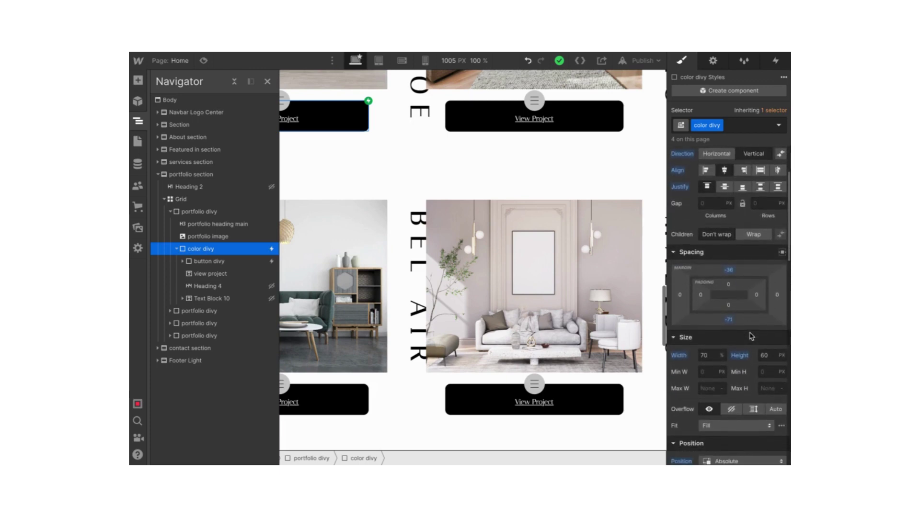
{"action": "scroll", "coordinate": [707, 360], "scroll_direction": "down", "scroll_amount": 2}
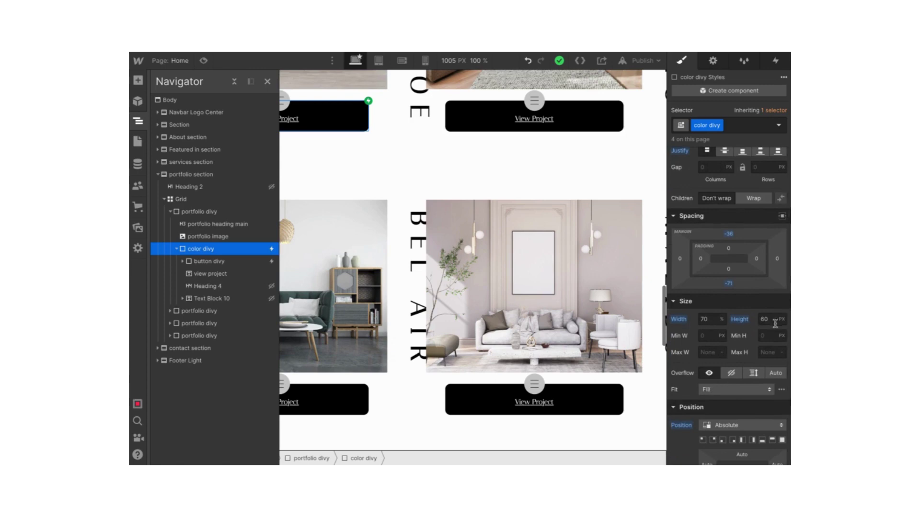
{"action": "scroll", "coordinate": [695, 391], "scroll_direction": "down", "scroll_amount": 3}
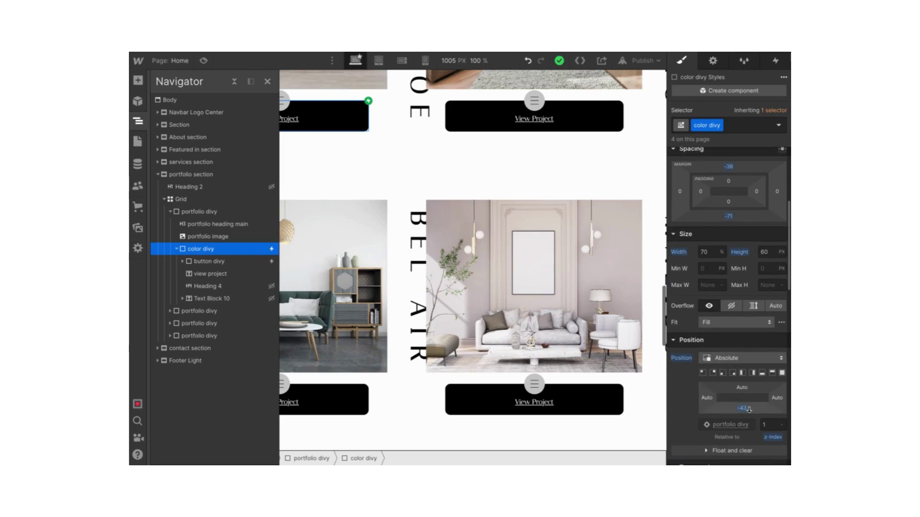
{"action": "left_click", "coordinate": [765, 426]}
{"action": "type", "text": "1"}
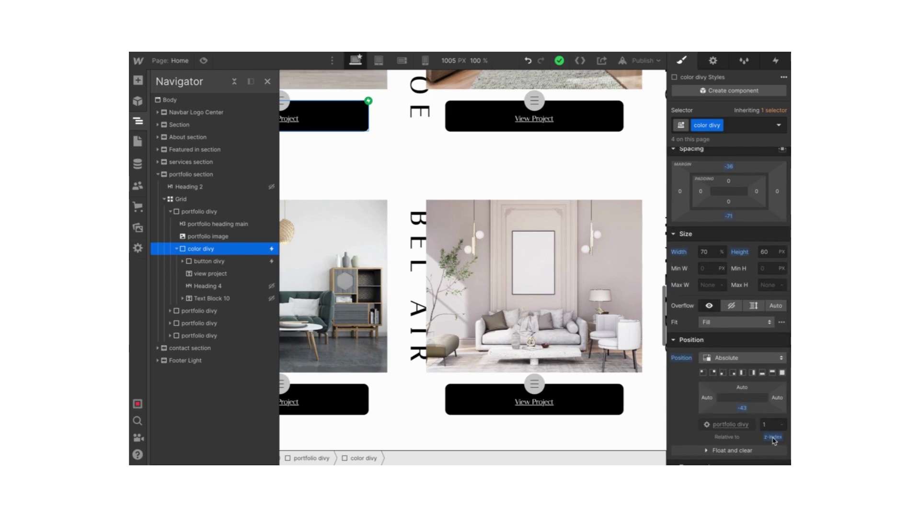
{"action": "scroll", "coordinate": [713, 316], "scroll_direction": "up", "scroll_amount": 8}
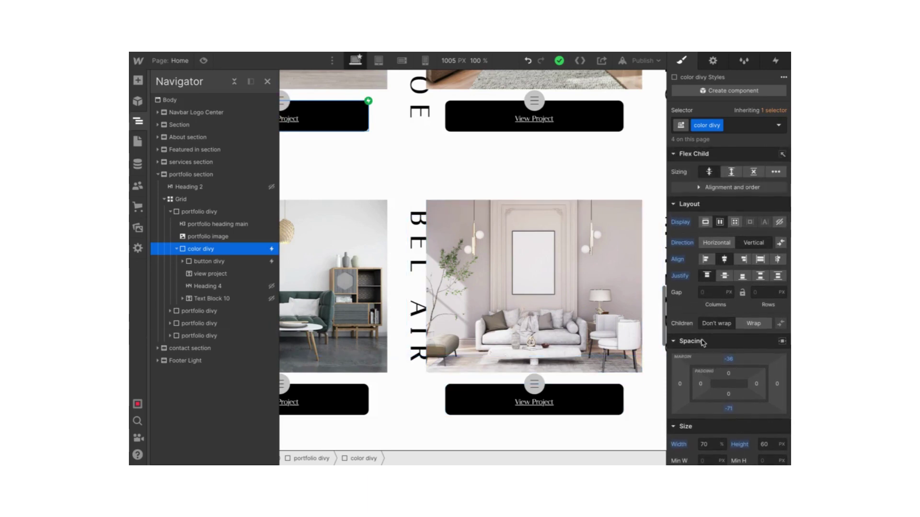
{"action": "scroll", "coordinate": [703, 343], "scroll_direction": "down", "scroll_amount": 1}
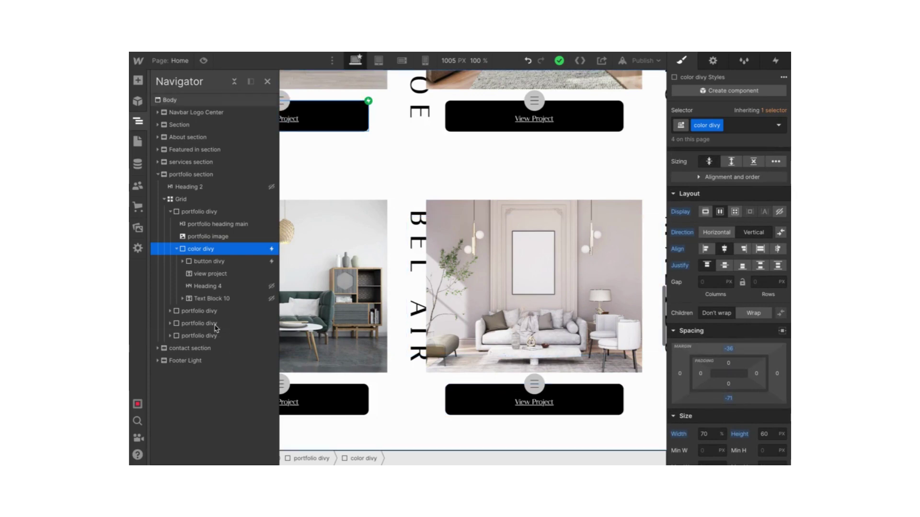
- Select button divy and review its 40 × 40 px size, #ccc background and 20 px radius
{"action": "left_click", "coordinate": [183, 262]}
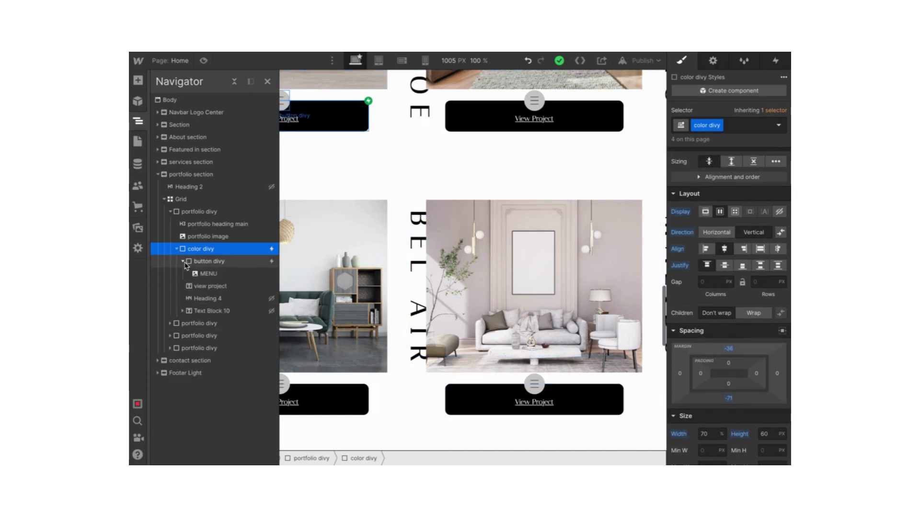
{"action": "left_click", "coordinate": [209, 262]}
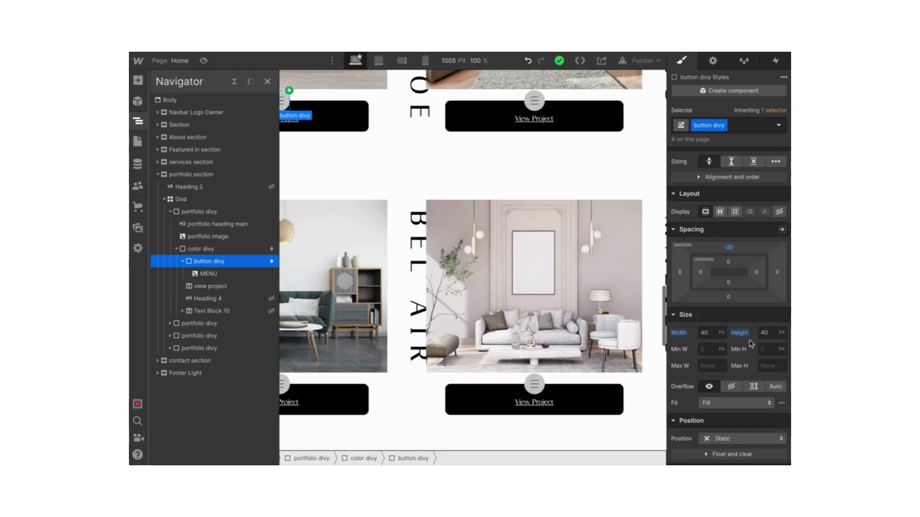
{"action": "scroll", "coordinate": [751, 344], "scroll_direction": "down", "scroll_amount": 8}
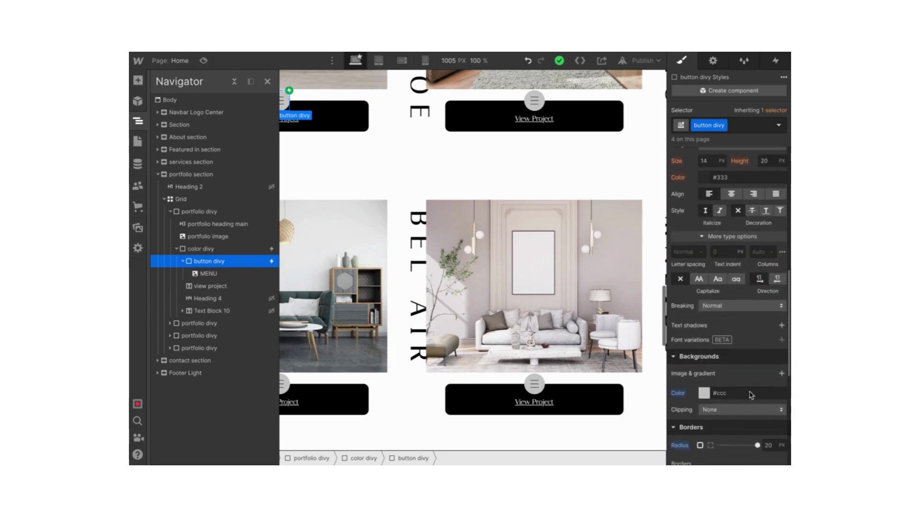
{"action": "scroll", "coordinate": [750, 395], "scroll_direction": "down", "scroll_amount": 2}
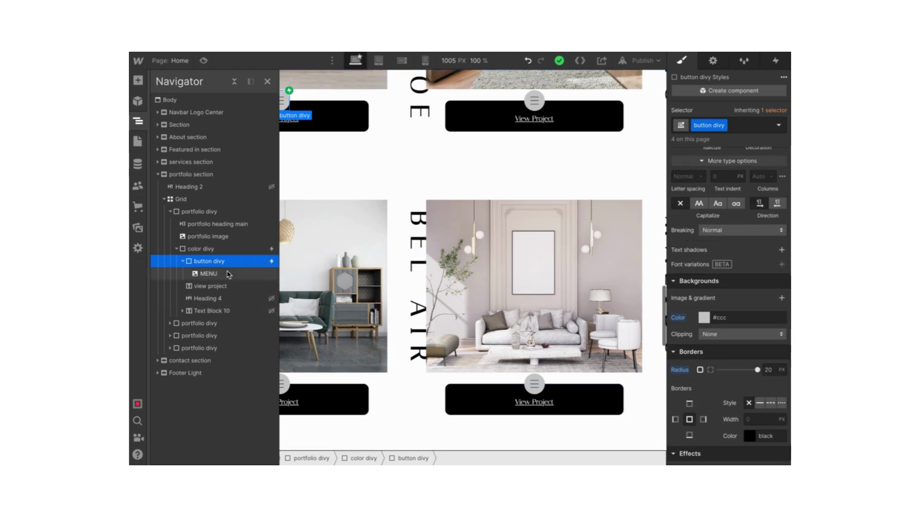
{"action": "left_click", "coordinate": [229, 274]}
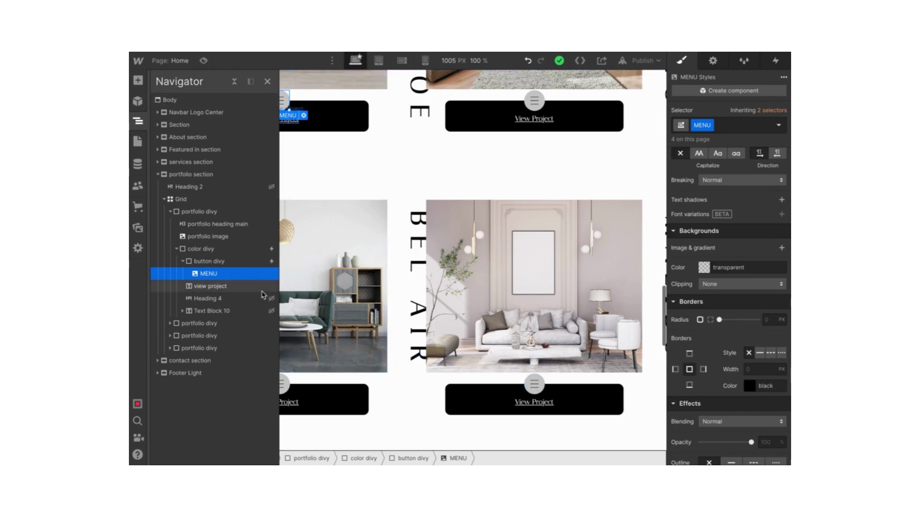
{"action": "left_click", "coordinate": [261, 287]}
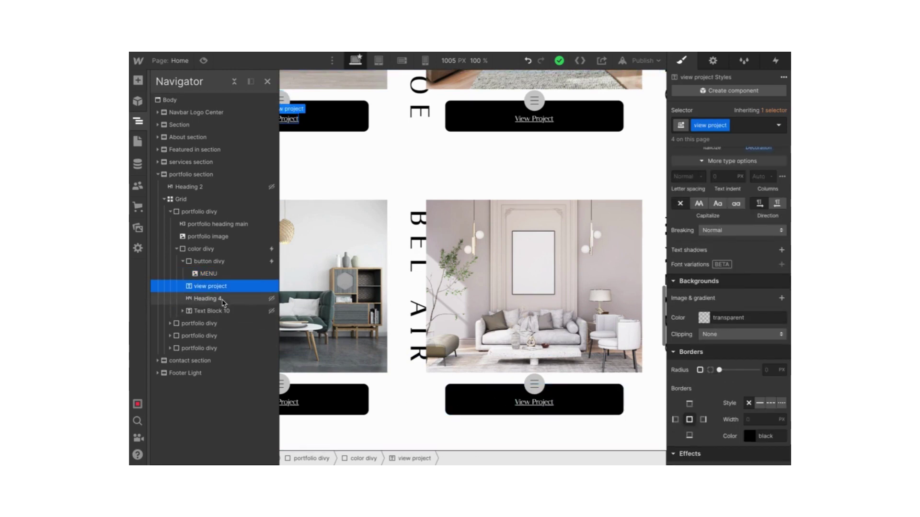
- Select Heading 4 and expand Text Block 10 to reveal its nested Link
{"action": "left_click", "coordinate": [223, 302]}
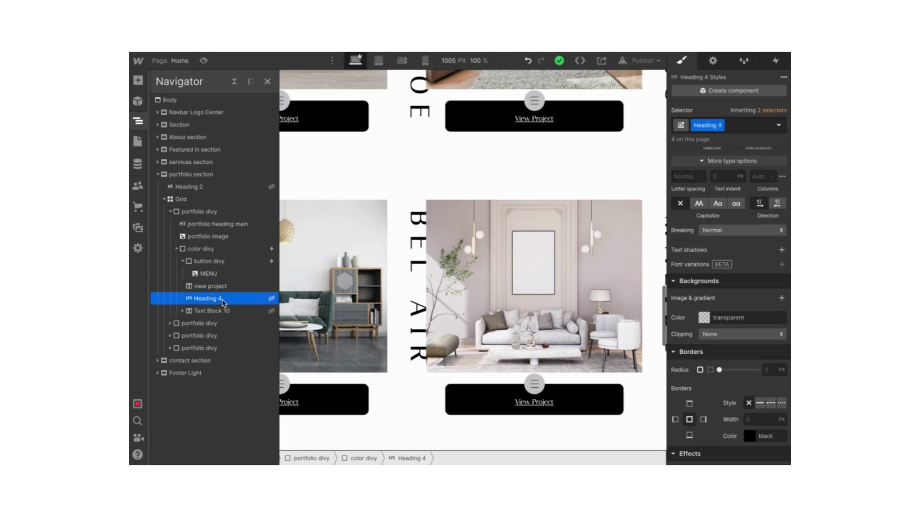
{"action": "left_click", "coordinate": [183, 311]}
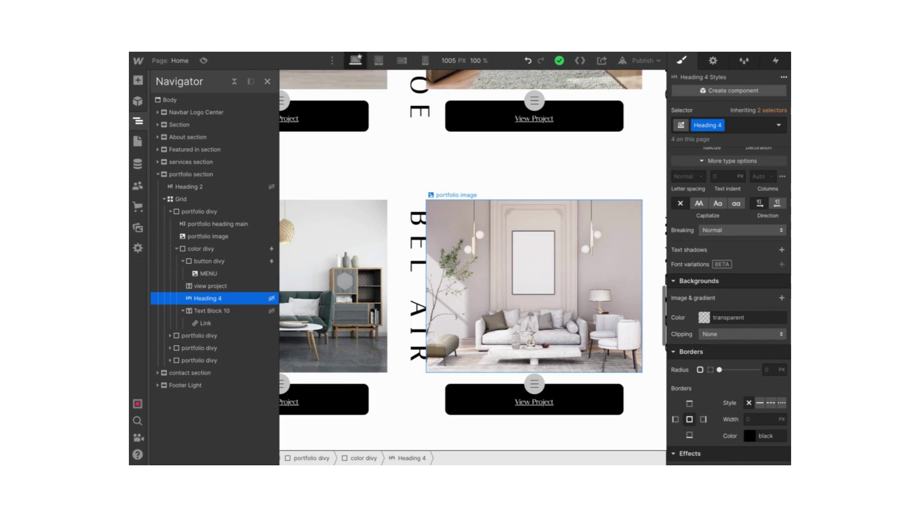
{"action": "scroll", "coordinate": [727, 284], "scroll_direction": "up", "scroll_amount": 10}
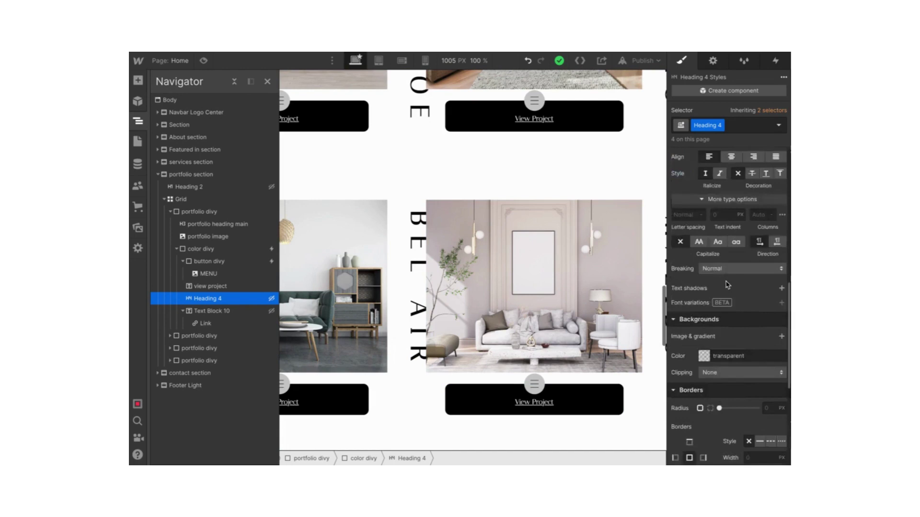
{"action": "scroll", "coordinate": [727, 285], "scroll_direction": "up", "scroll_amount": 2}
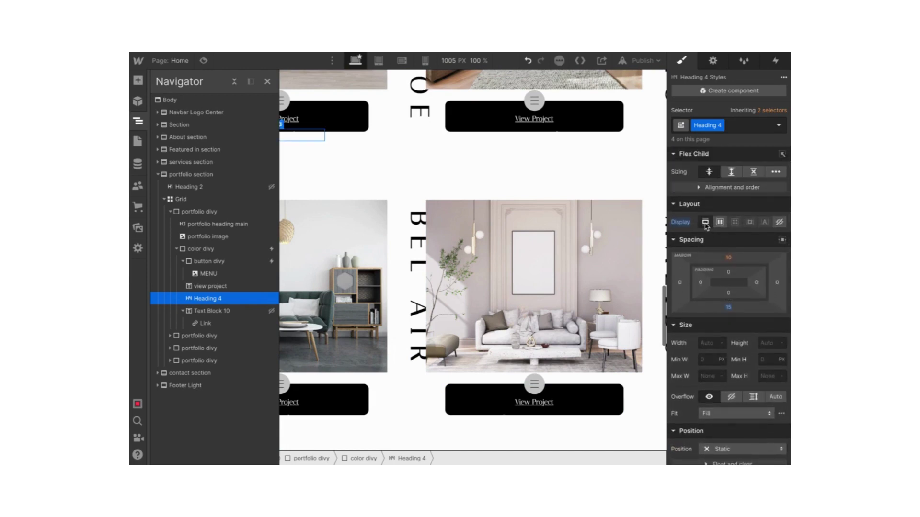
- Close the Navigator, try a red colour on the Heading 4 subtitles, then revert them to white
{"action": "left_click", "coordinate": [269, 81]}
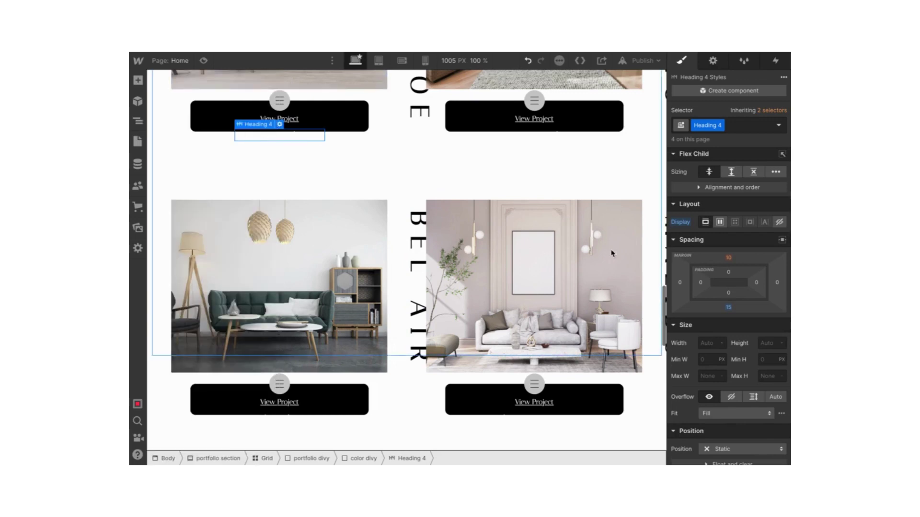
{"action": "scroll", "coordinate": [711, 393], "scroll_direction": "down", "scroll_amount": 5}
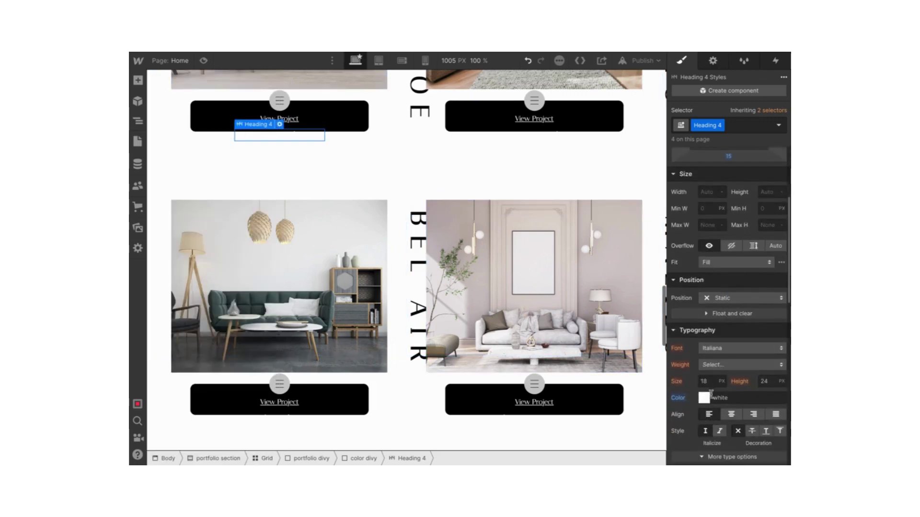
{"action": "left_click", "coordinate": [704, 398]}
{"action": "left_click_drag", "start_coordinate": [730, 233], "coordinate": [747, 232]}
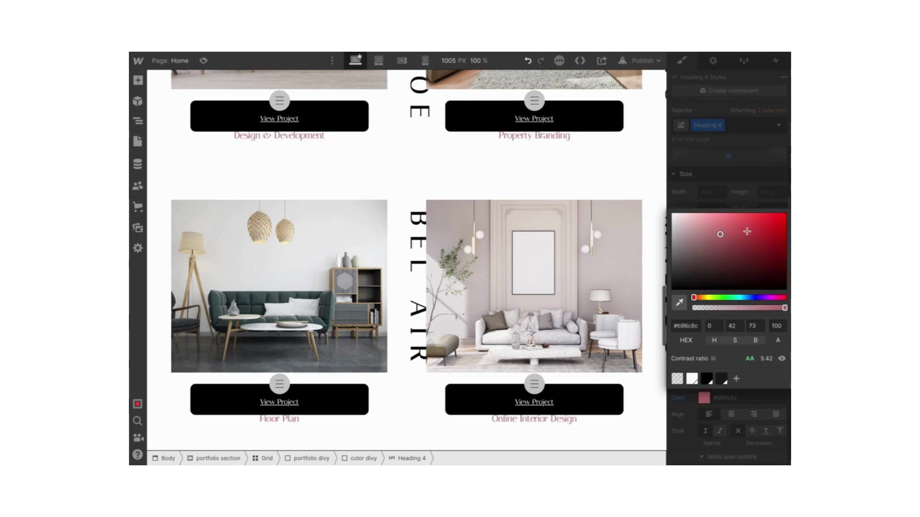
{"action": "left_click", "coordinate": [528, 62]}
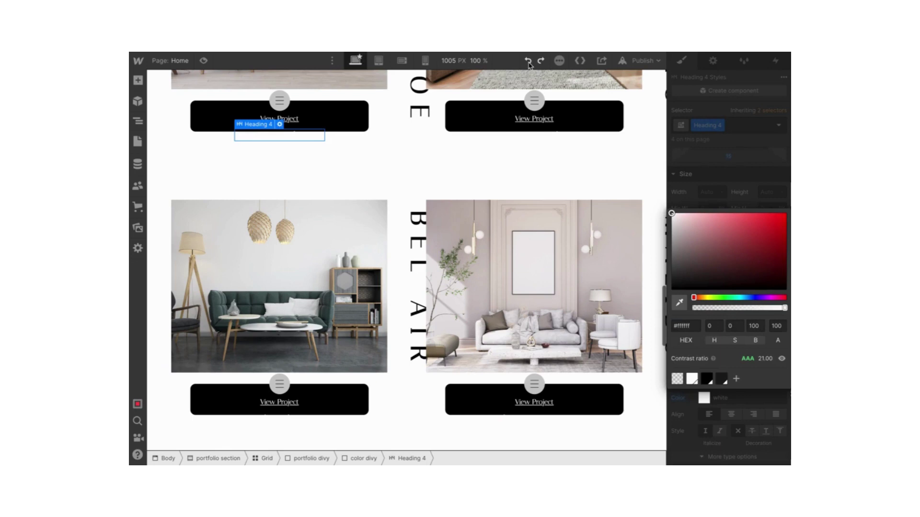
{"action": "left_click", "coordinate": [694, 129]}
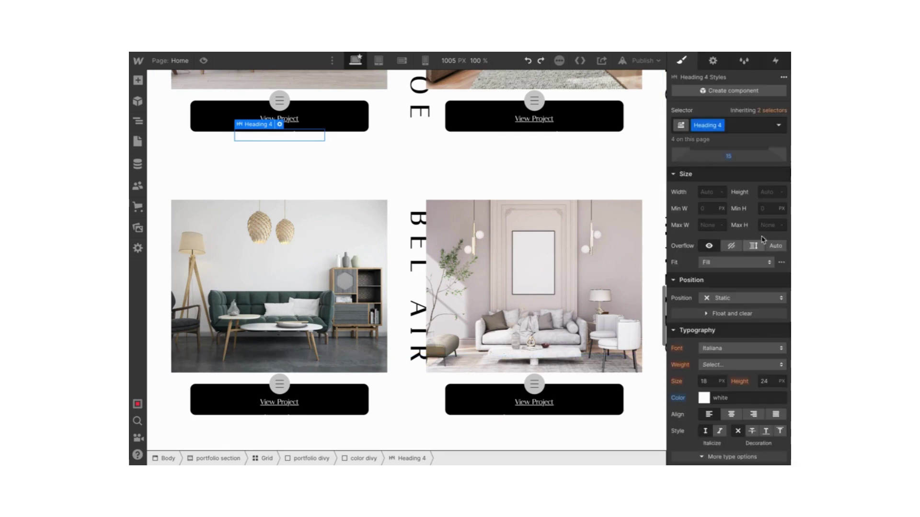
{"action": "scroll", "coordinate": [746, 296], "scroll_direction": "up", "scroll_amount": 3}
{"action": "scroll", "coordinate": [746, 295], "scroll_direction": "up", "scroll_amount": 3}
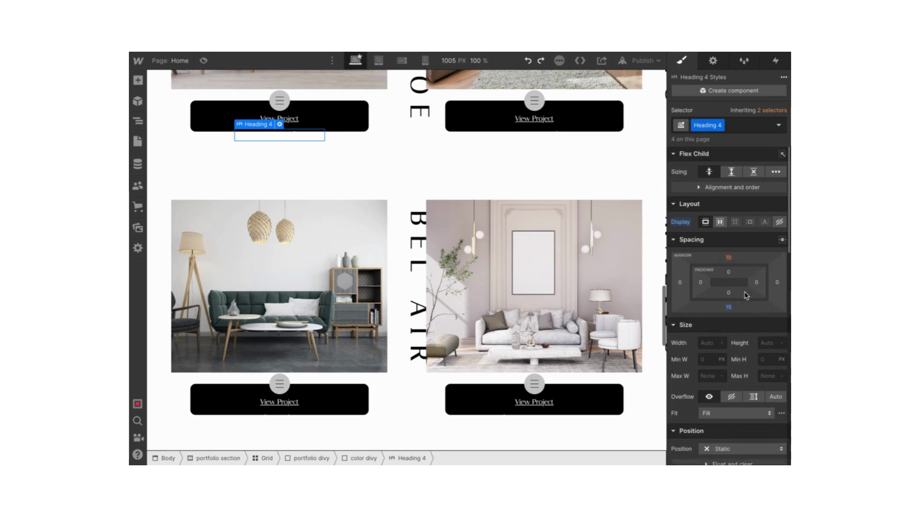
{"action": "left_click", "coordinate": [778, 223]}
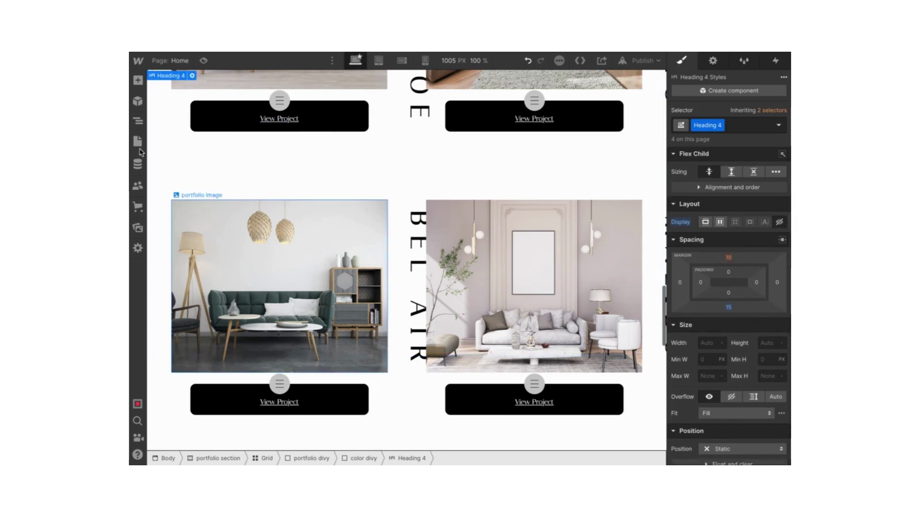
{"action": "left_click", "coordinate": [138, 122]}
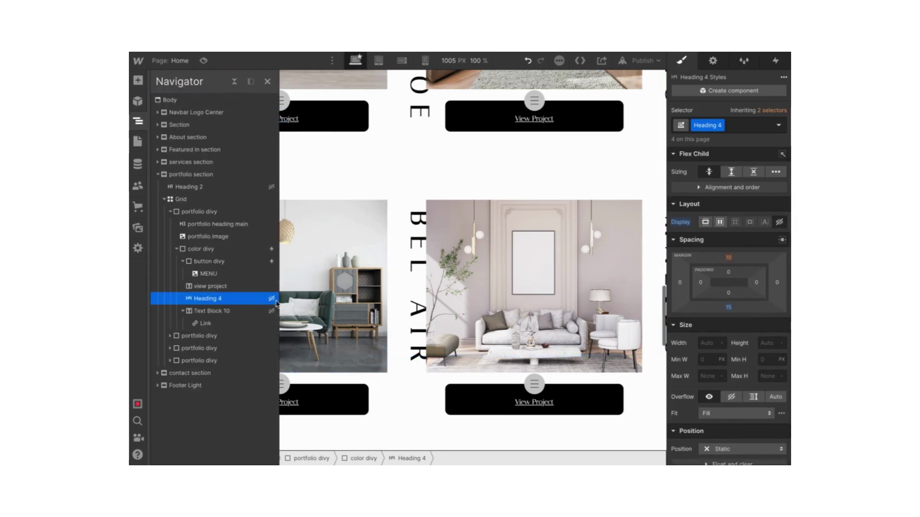
{"action": "left_click", "coordinate": [258, 312]}
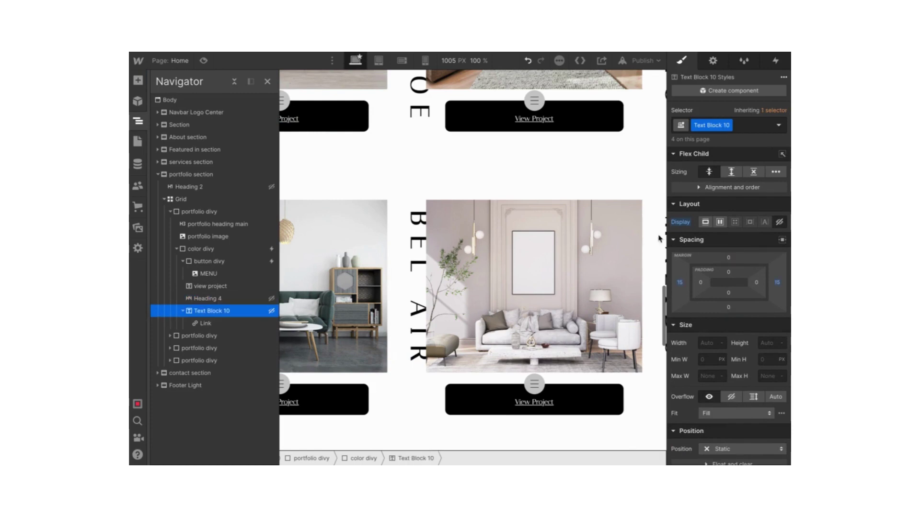
{"action": "left_click", "coordinate": [705, 222]}
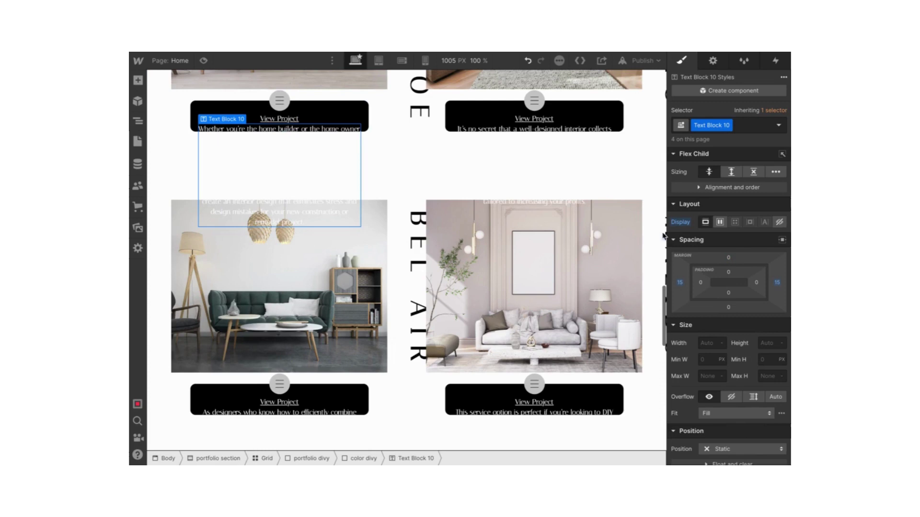
{"action": "left_click", "coordinate": [779, 223]}
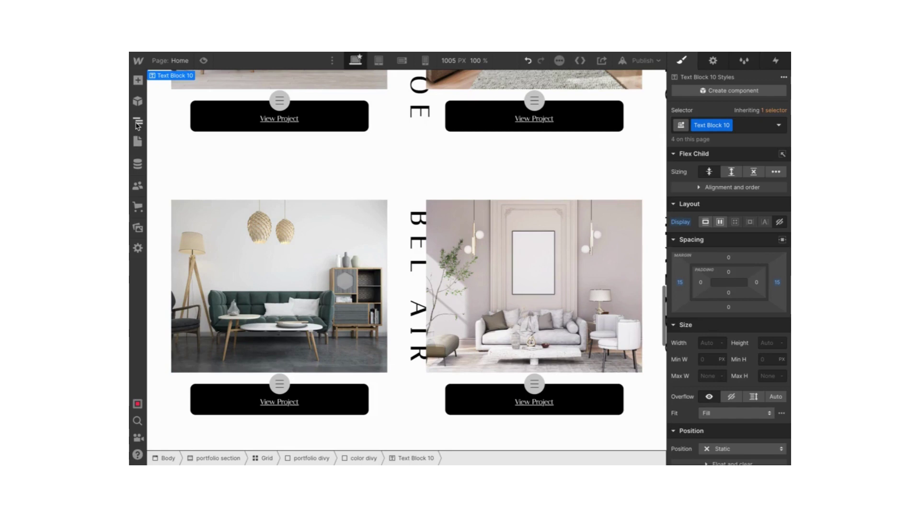
{"action": "key", "text": "z"}
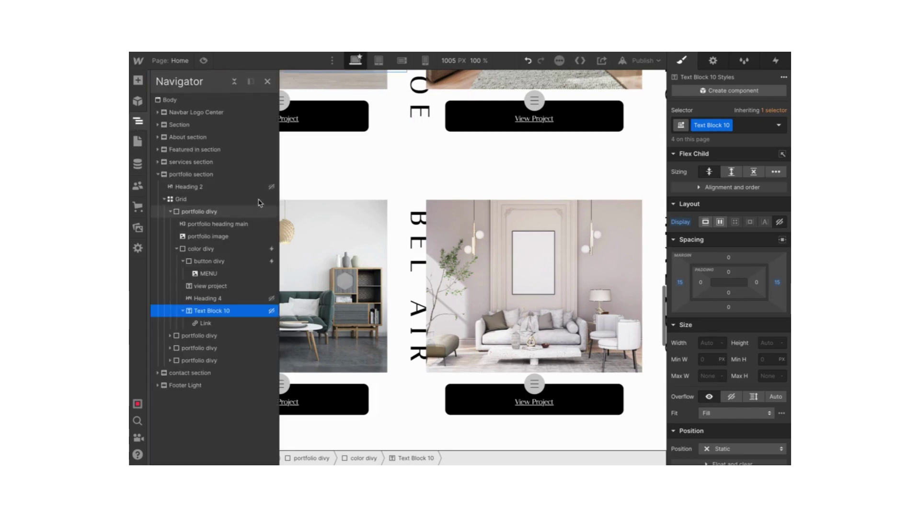
{"action": "left_click", "coordinate": [257, 249]}
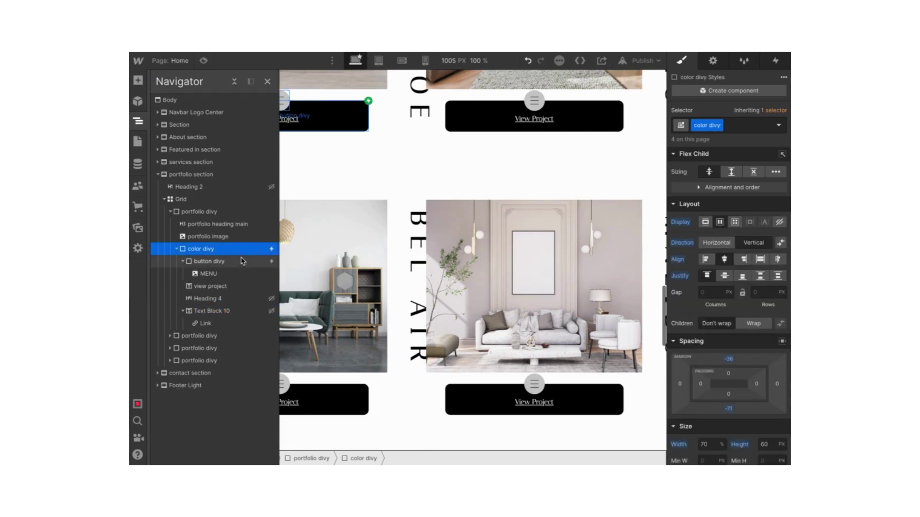
{"action": "left_click", "coordinate": [243, 261]}
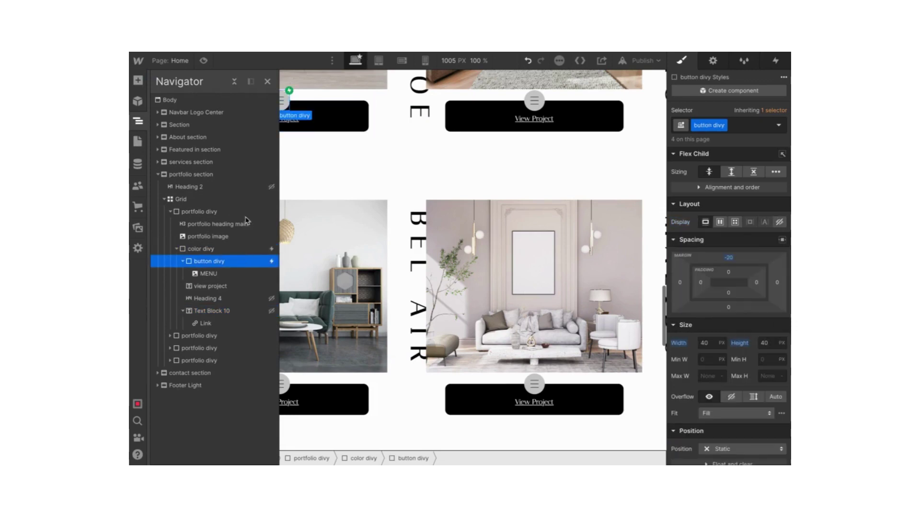
{"action": "left_click", "coordinate": [267, 81]}
{"action": "scroll", "coordinate": [297, 115], "scroll_direction": "up", "scroll_amount": 2}
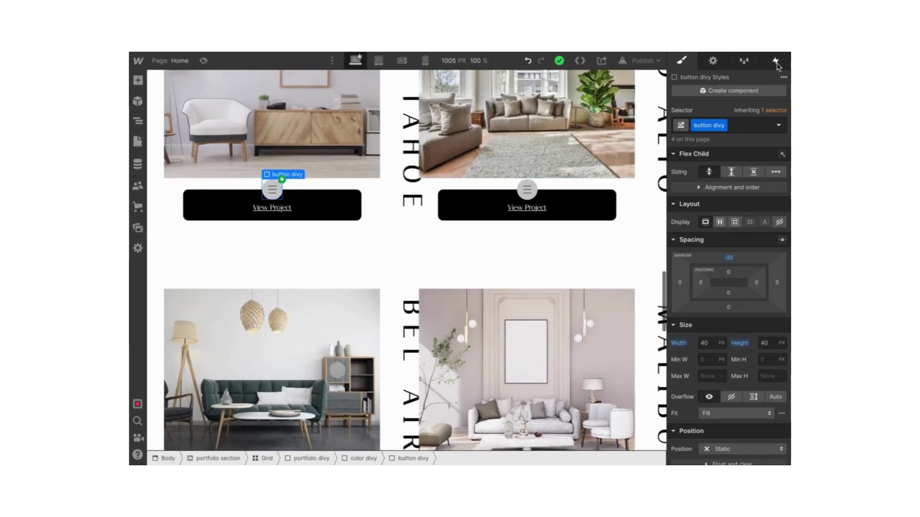
- Open the 'mouse click' animation under the menu button's Mouse click (tap) trigger for editing
{"action": "left_click", "coordinate": [776, 62]}
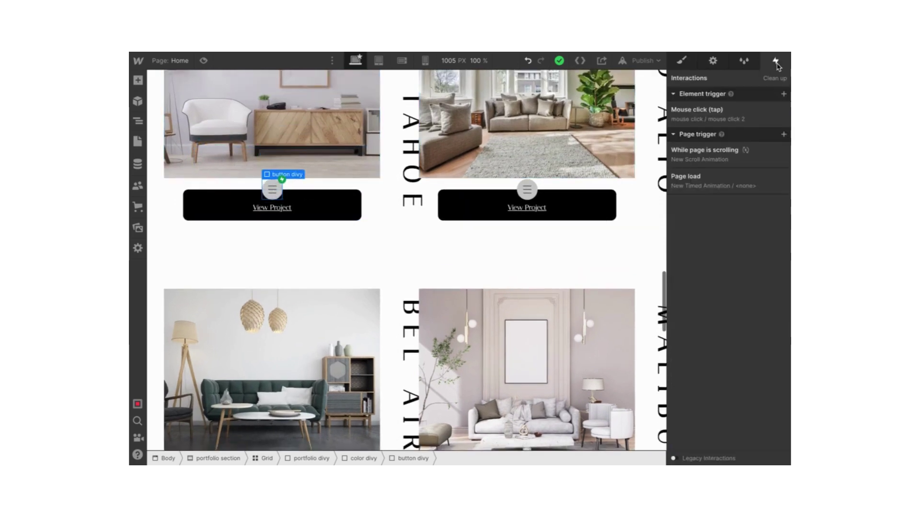
{"action": "left_click", "coordinate": [708, 118]}
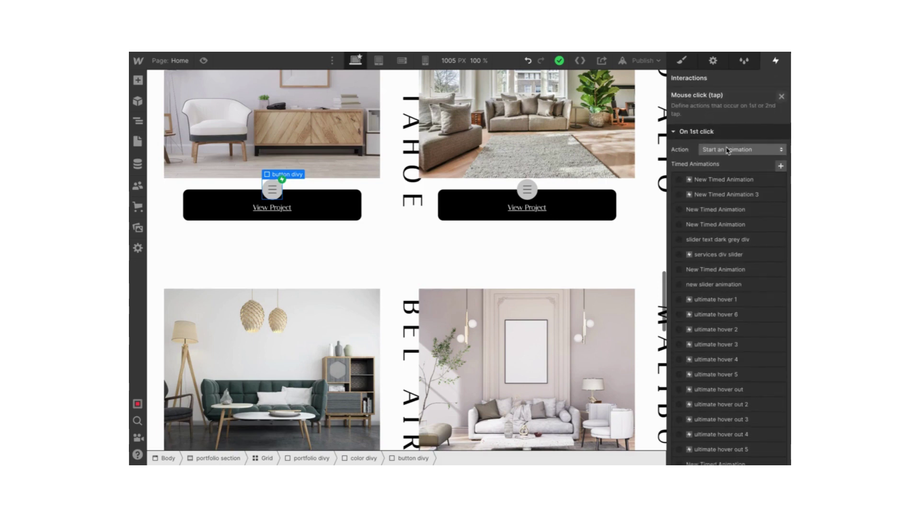
{"action": "scroll", "coordinate": [714, 288], "scroll_direction": "down", "scroll_amount": 5}
{"action": "left_click", "coordinate": [697, 298]}
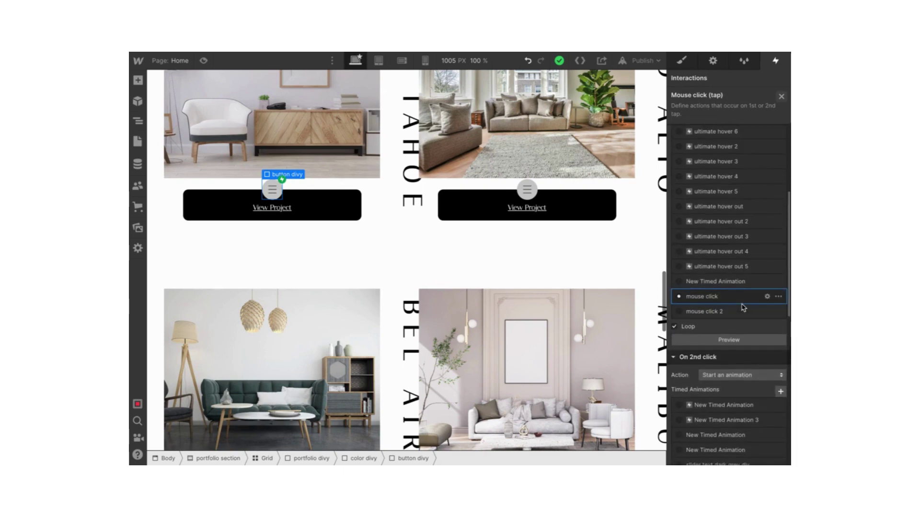
{"action": "left_click", "coordinate": [767, 297]}
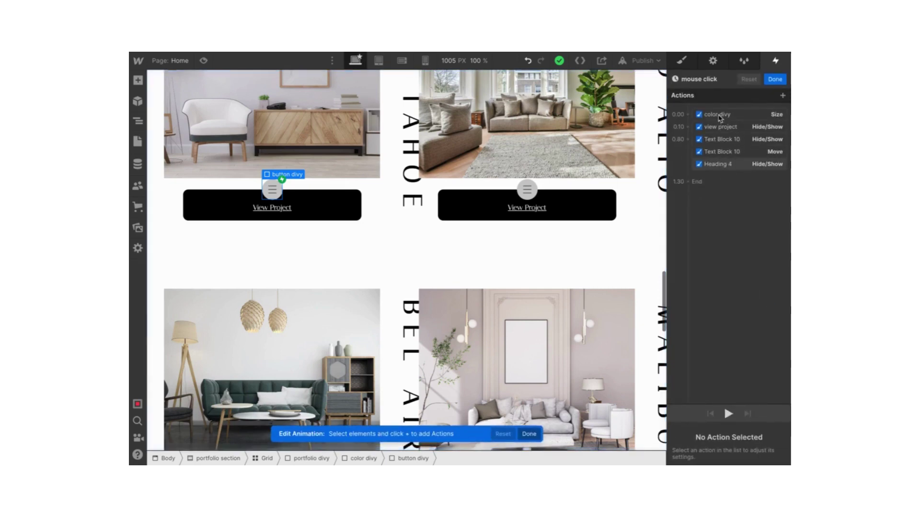
- Inspect the color divy Size action, then the view project Hide/Show action's timing
{"action": "left_click", "coordinate": [718, 117]}
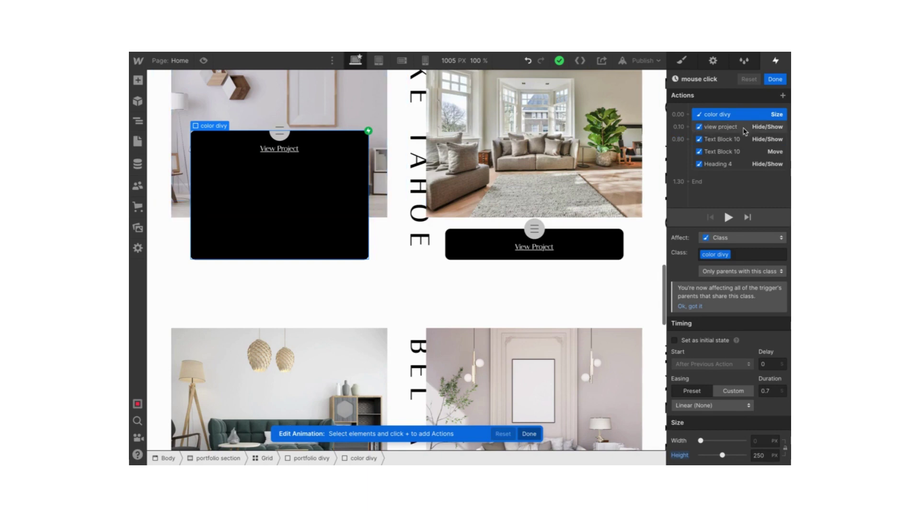
{"action": "left_click", "coordinate": [720, 127]}
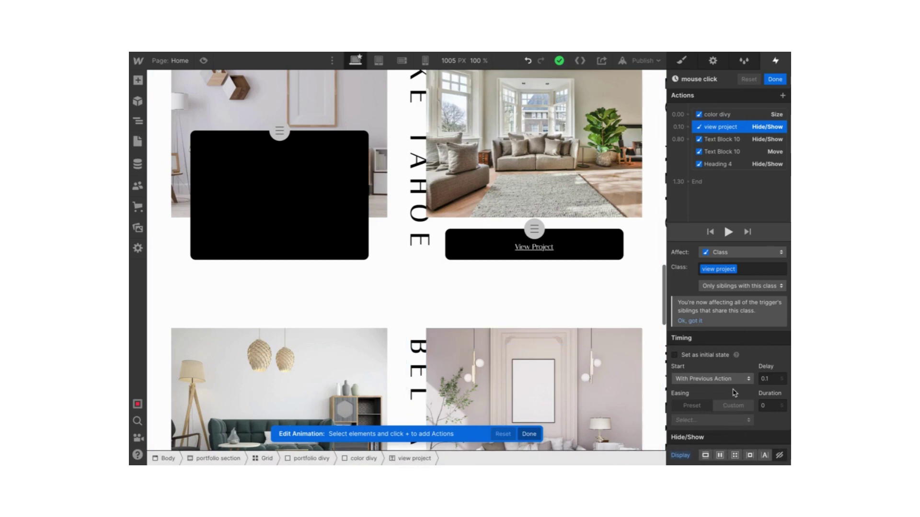
- Show Text Block 10 as block, review its move step, and delay the Heading 4 reveal to 0.8 s
{"action": "left_click", "coordinate": [717, 140]}
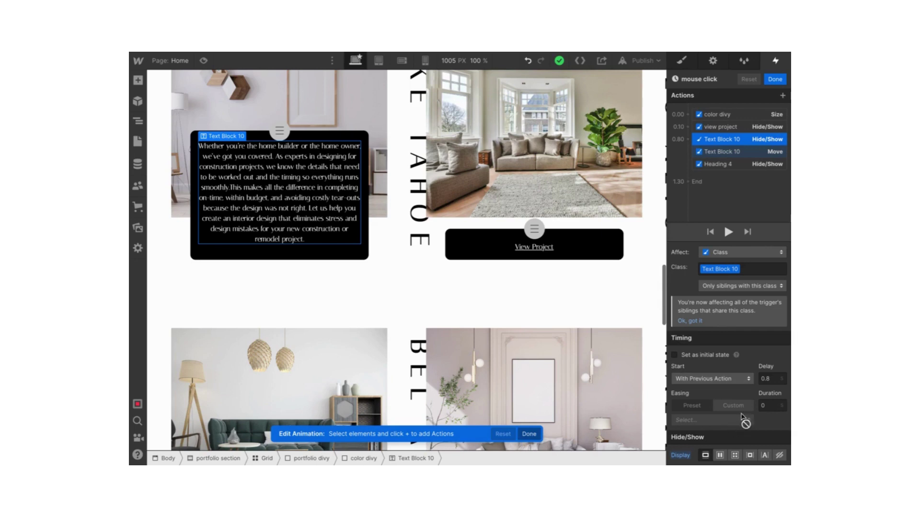
{"action": "left_click", "coordinate": [705, 456]}
{"action": "left_click", "coordinate": [745, 156]}
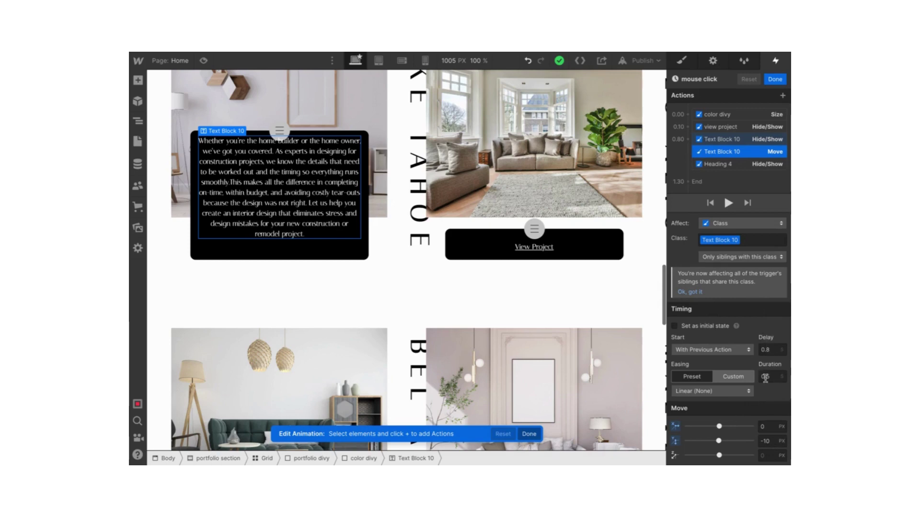
{"action": "left_click", "coordinate": [732, 166]}
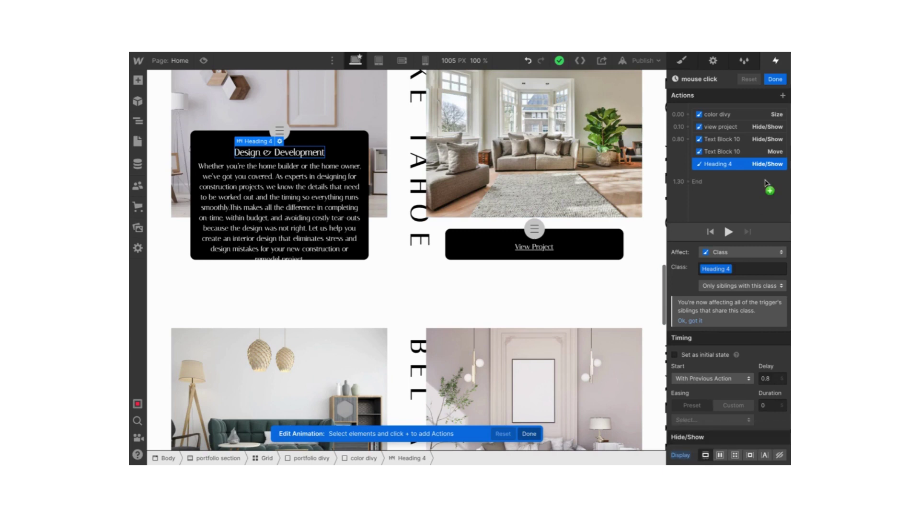
- Finish the first-click animation and preview the expand animation twice on the canvas
{"action": "left_click", "coordinate": [775, 80]}
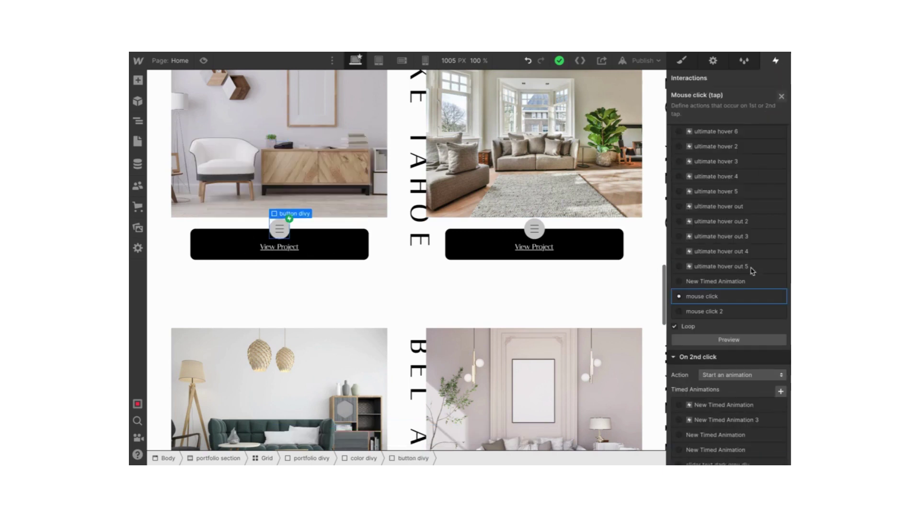
{"action": "left_click", "coordinate": [734, 339]}
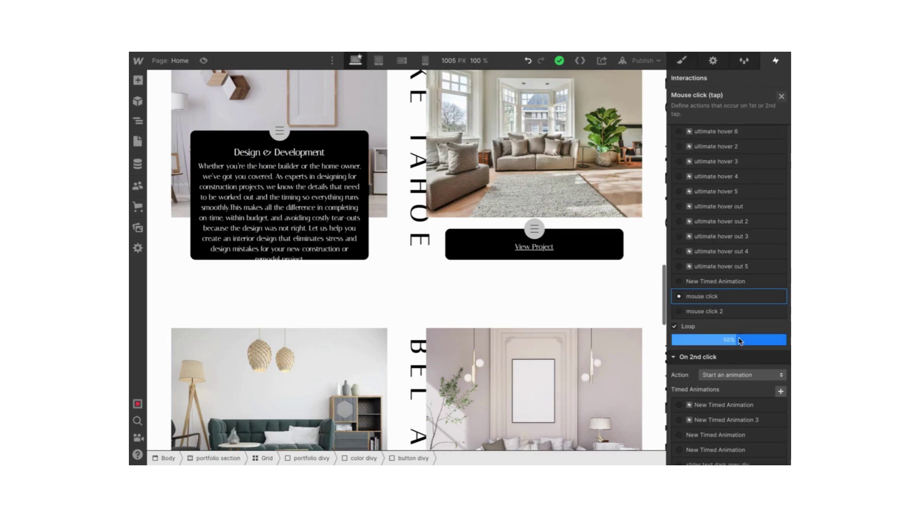
{"action": "left_click", "coordinate": [674, 327]}
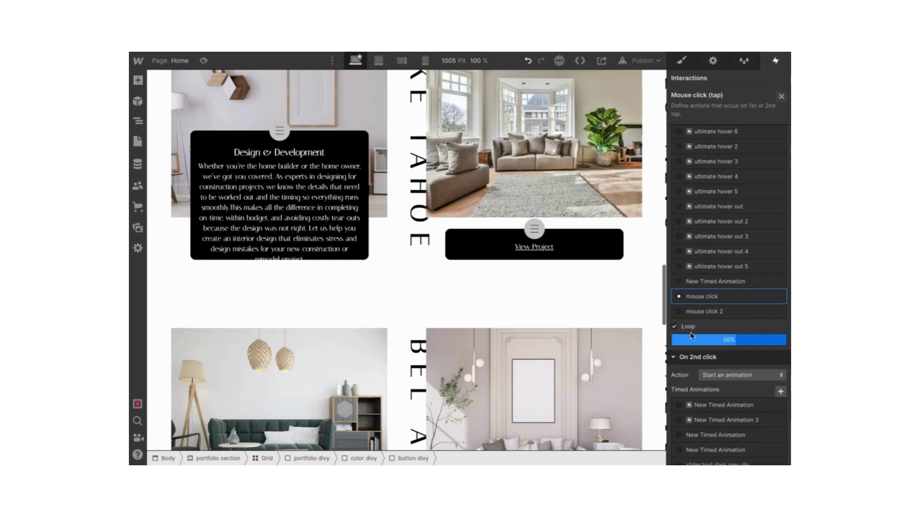
- Open the 'mouse click 2' collapse animation for editing
{"action": "scroll", "coordinate": [748, 431], "scroll_direction": "down", "scroll_amount": 5}
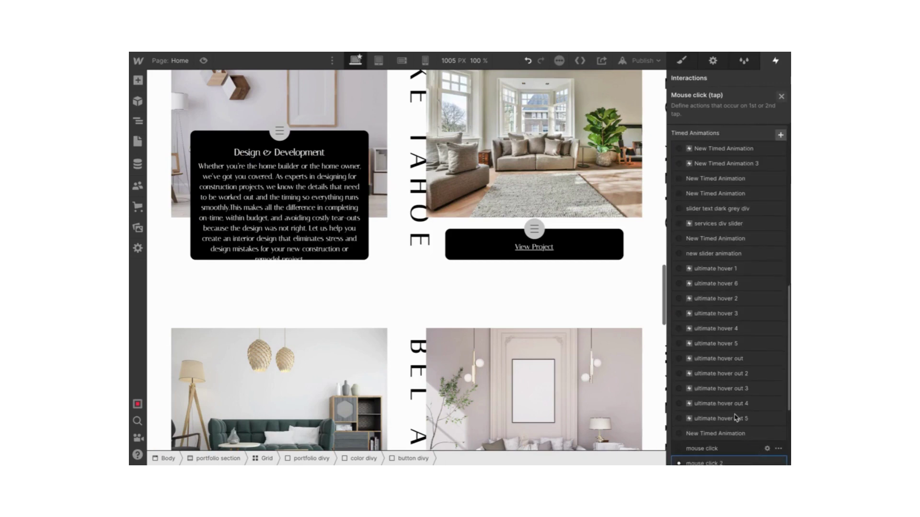
{"action": "scroll", "coordinate": [737, 418], "scroll_direction": "down", "scroll_amount": 2}
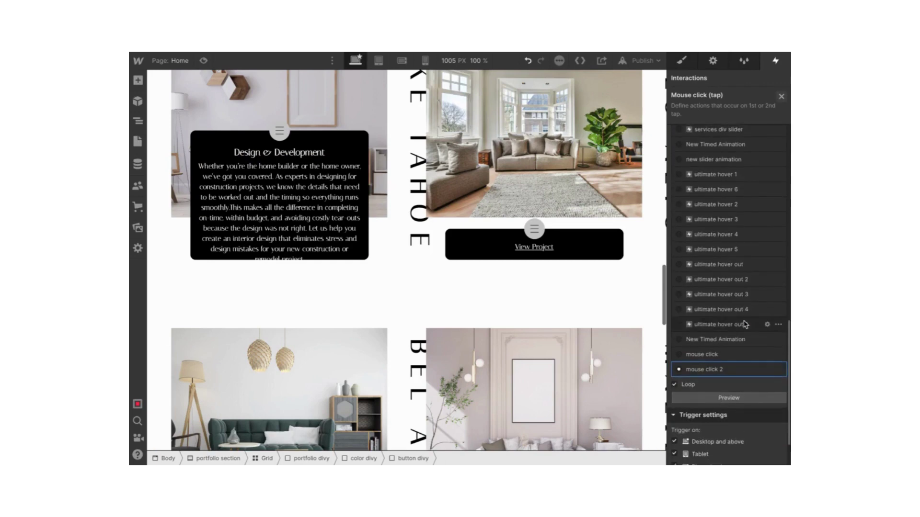
{"action": "scroll", "coordinate": [745, 335], "scroll_direction": "up", "scroll_amount": 3}
{"action": "scroll", "coordinate": [746, 325], "scroll_direction": "up", "scroll_amount": 2}
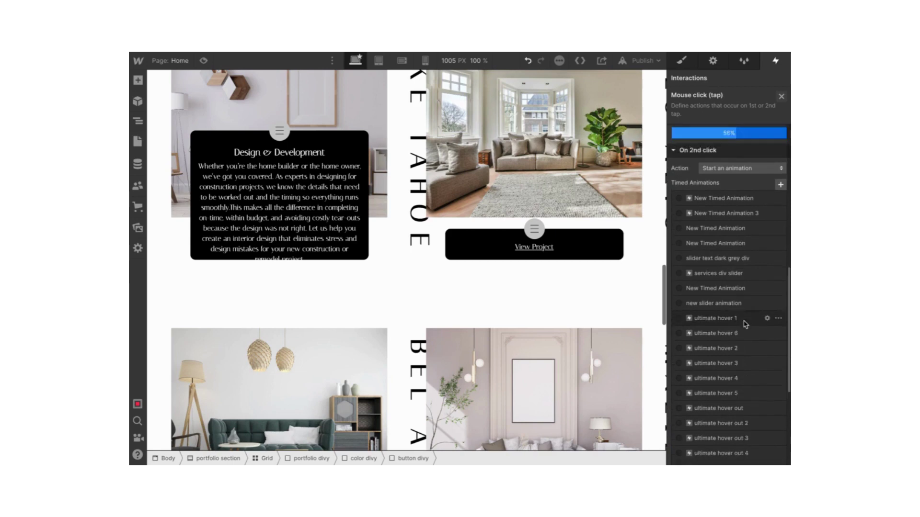
{"action": "scroll", "coordinate": [740, 360], "scroll_direction": "down", "scroll_amount": 5}
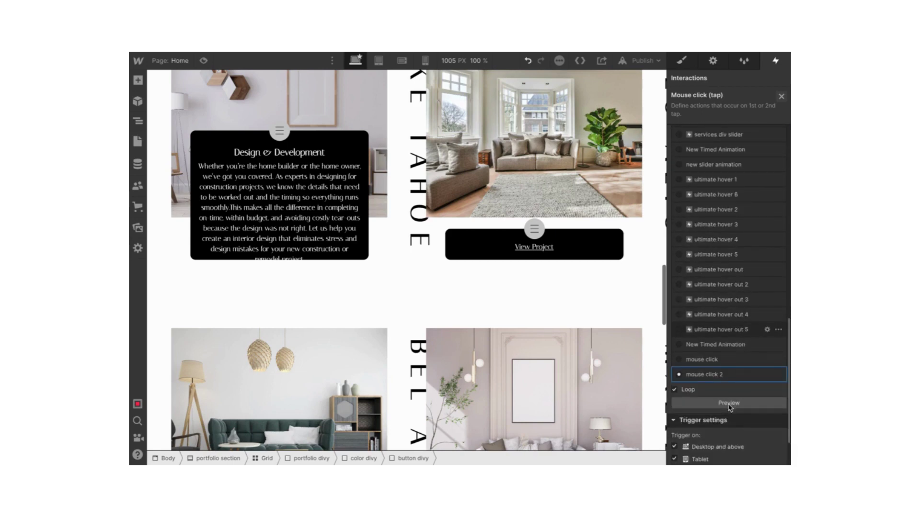
{"action": "mouse_move", "coordinate": [724, 380]}
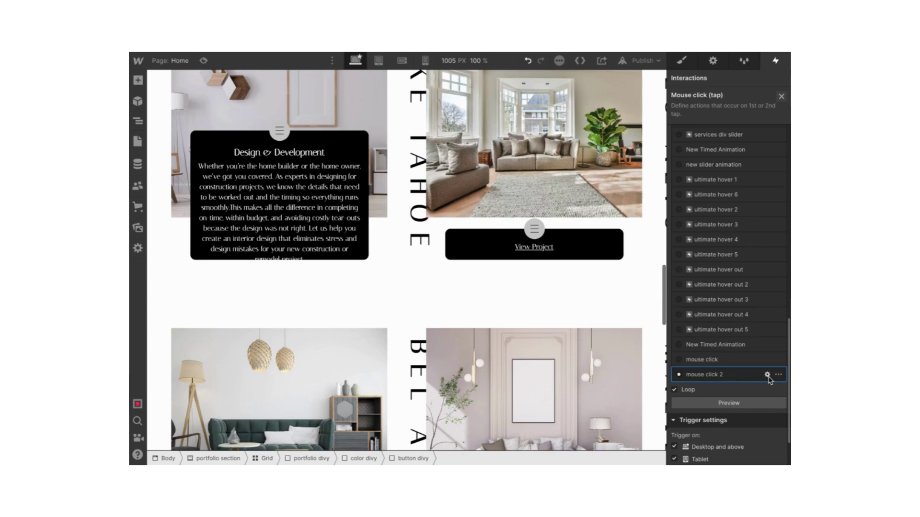
{"action": "left_click", "coordinate": [768, 375]}
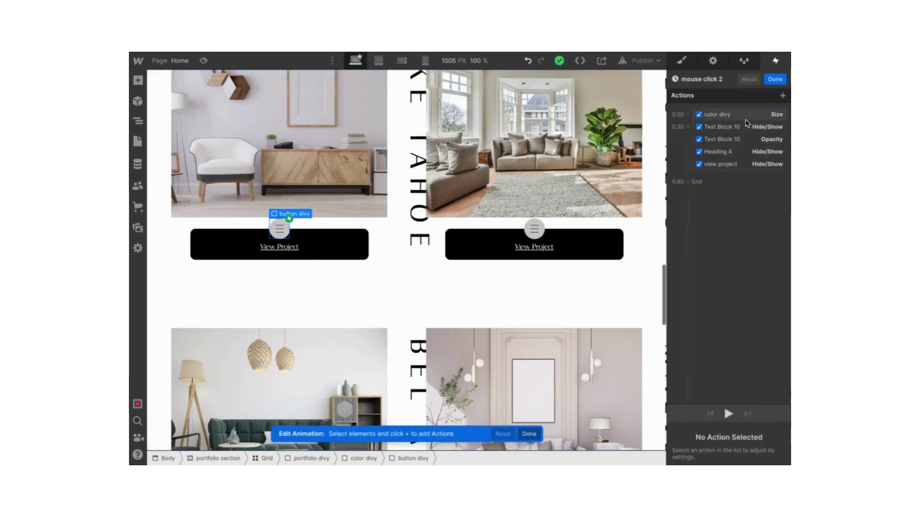
- Check the color divy Size step (60 px height, 0.7 s), then the Text Block 10 Hide/Show step
{"action": "left_click", "coordinate": [746, 119]}
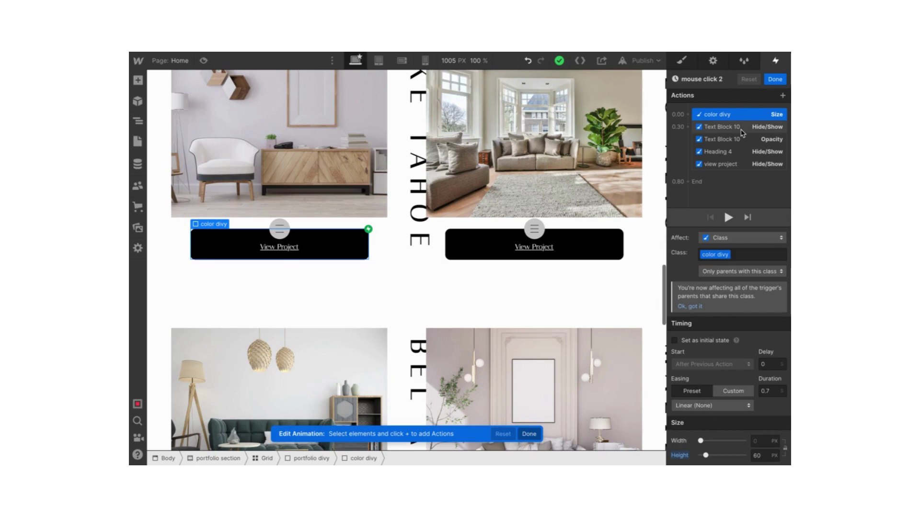
{"action": "left_click", "coordinate": [742, 133]}
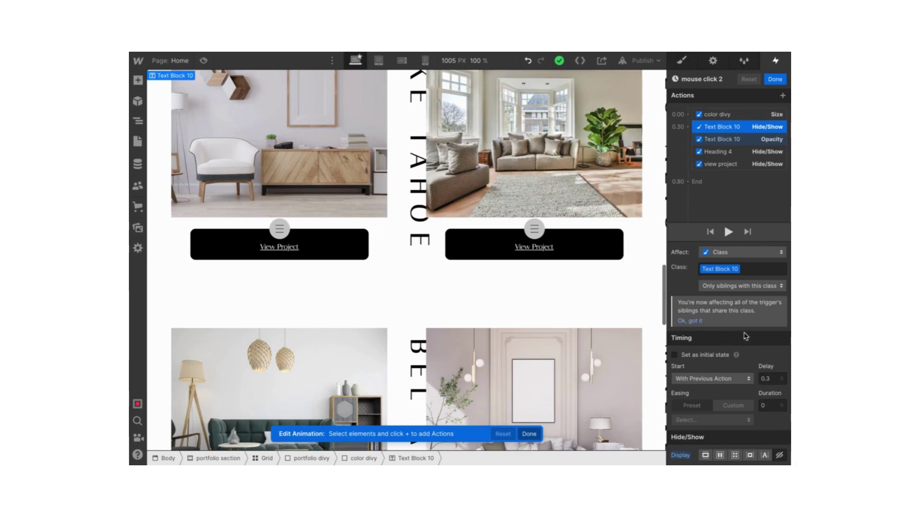
- Review the Text Block 10 fade to 0 opacity, Heading 4 hide and view project show steps, then finish with Done
{"action": "left_click", "coordinate": [737, 142]}
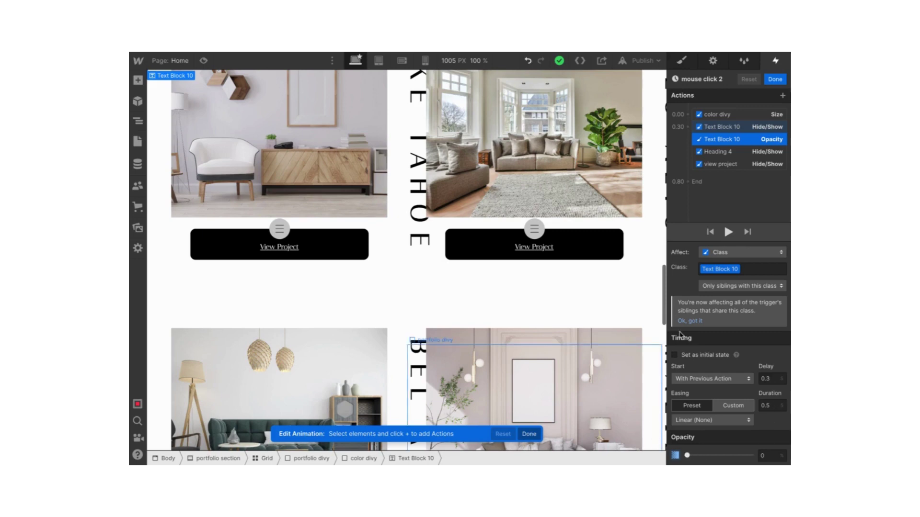
{"action": "left_click", "coordinate": [730, 152]}
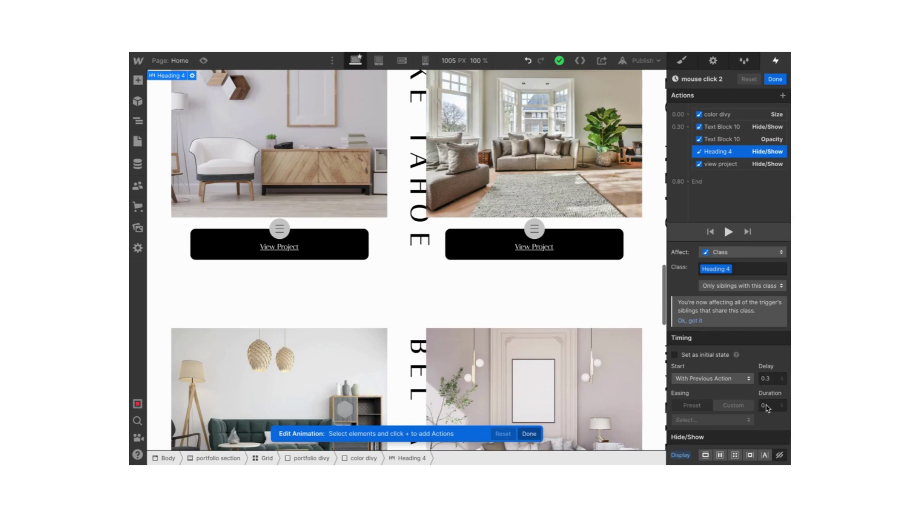
{"action": "left_click", "coordinate": [732, 169]}
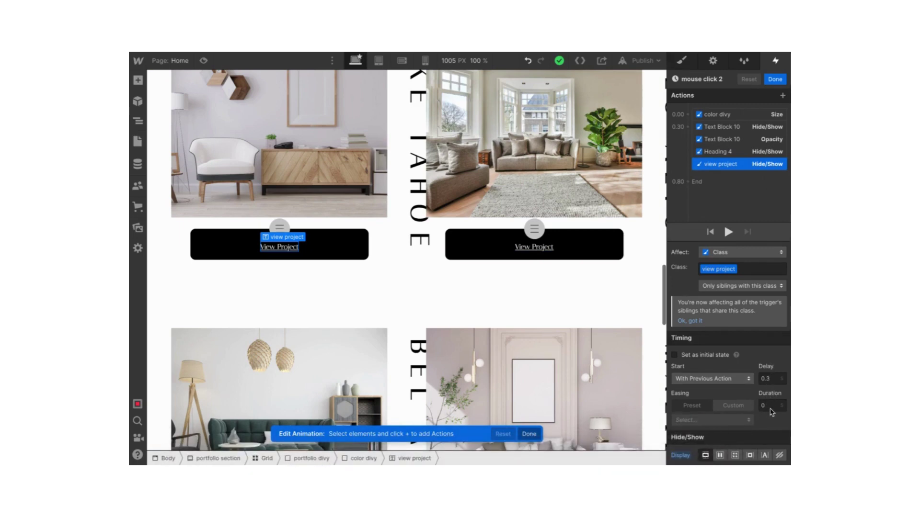
{"action": "left_click", "coordinate": [779, 79]}
{"action": "right_click", "coordinate": [738, 406]}
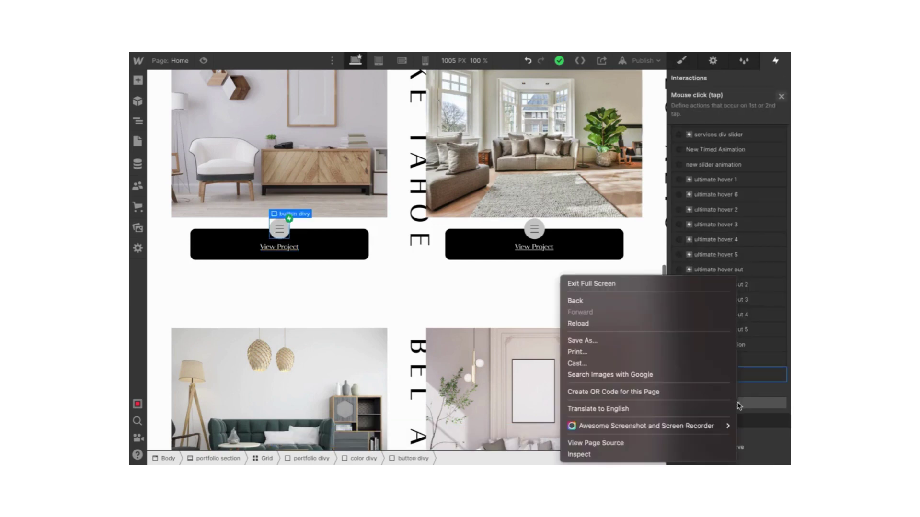
{"action": "left_click", "coordinate": [751, 405]}
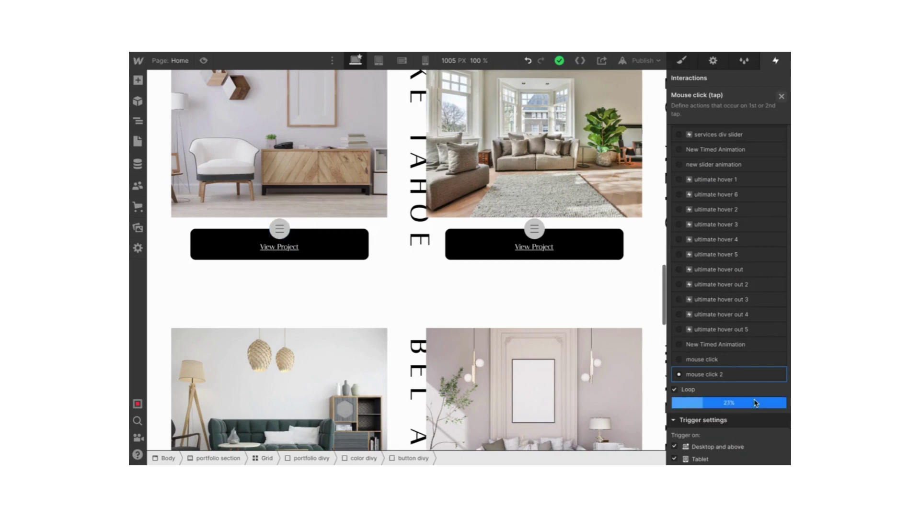
{"action": "left_click", "coordinate": [203, 61]}
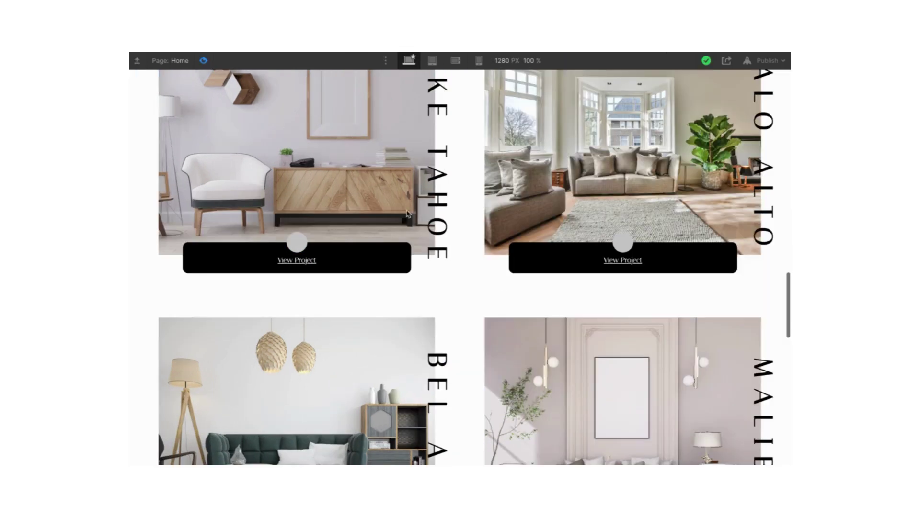
{"action": "scroll", "coordinate": [558, 277], "scroll_direction": "up", "scroll_amount": 2}
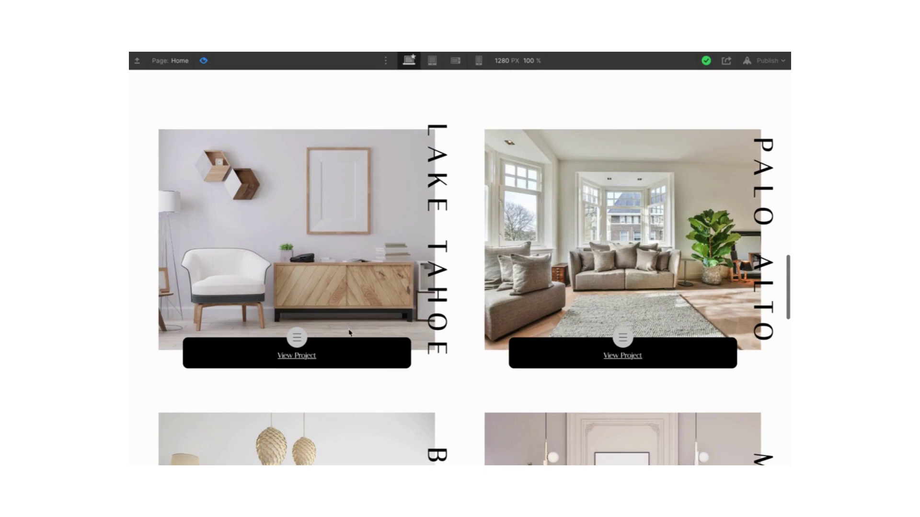
{"action": "left_click", "coordinate": [296, 339]}
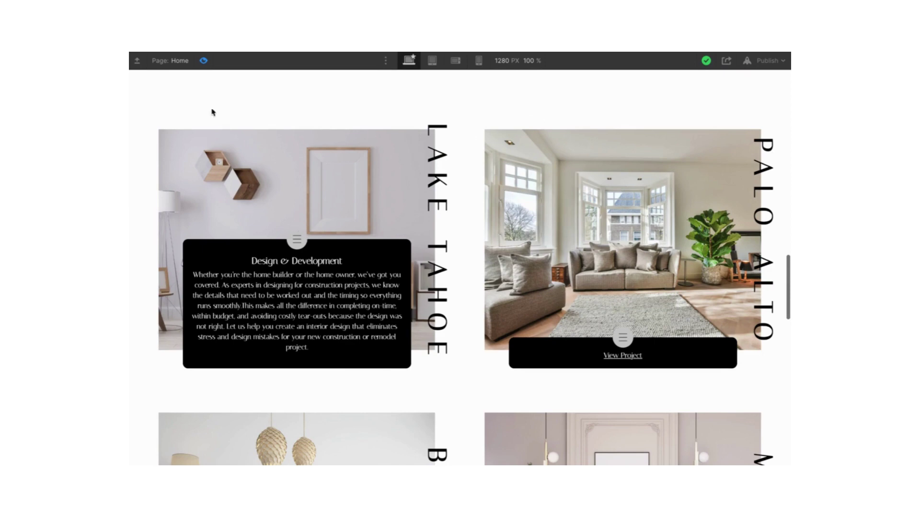
{"action": "left_click", "coordinate": [203, 61]}
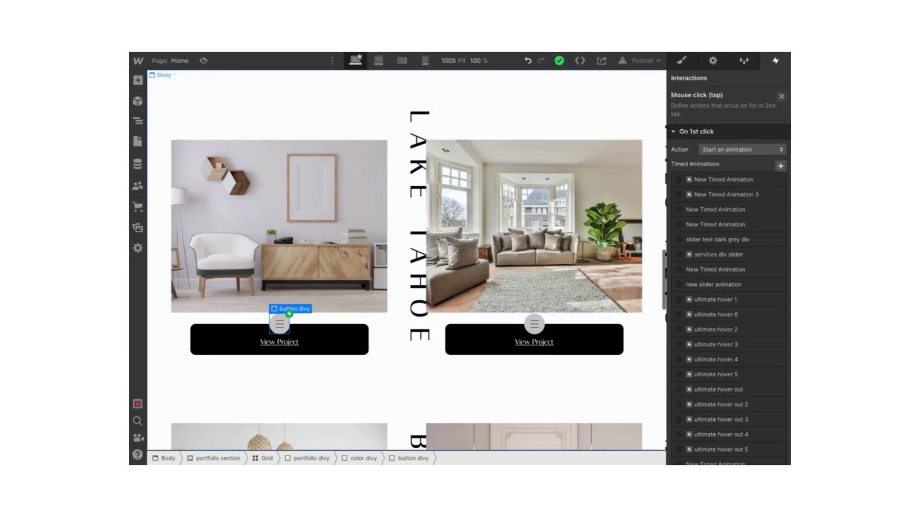
- Close the Mouse click (tap) panel and select Body to list the page scrolling and page load triggers
{"action": "left_click", "coordinate": [782, 97]}
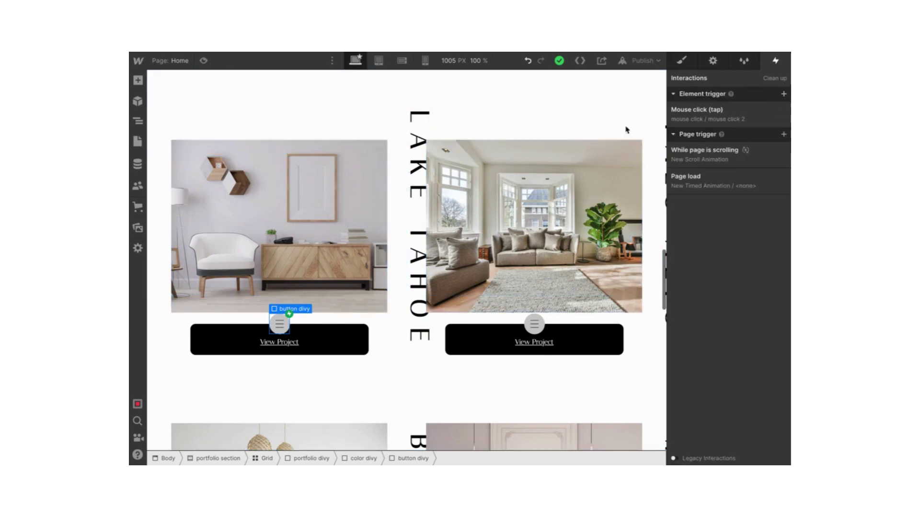
{"action": "left_click", "coordinate": [643, 94]}
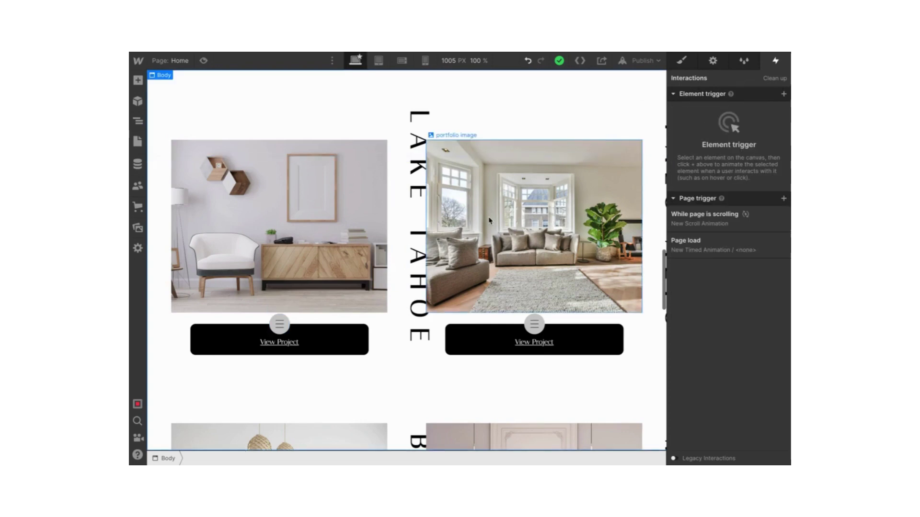
{"action": "scroll", "coordinate": [479, 168], "scroll_direction": "down", "scroll_amount": 2}
{"action": "scroll", "coordinate": [490, 221], "scroll_direction": "up", "scroll_amount": 3}
{"action": "scroll", "coordinate": [489, 221], "scroll_direction": "down", "scroll_amount": 5}
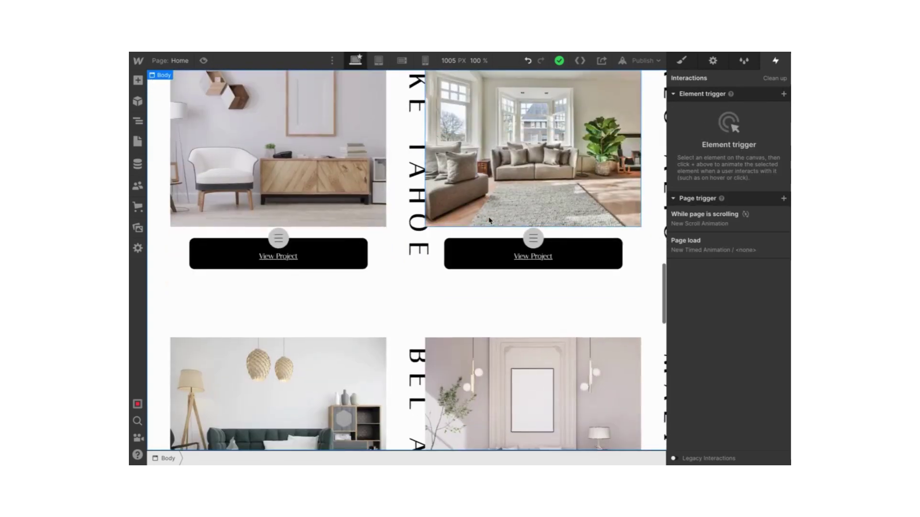
{"action": "scroll", "coordinate": [386, 226], "scroll_direction": "down", "scroll_amount": 2}
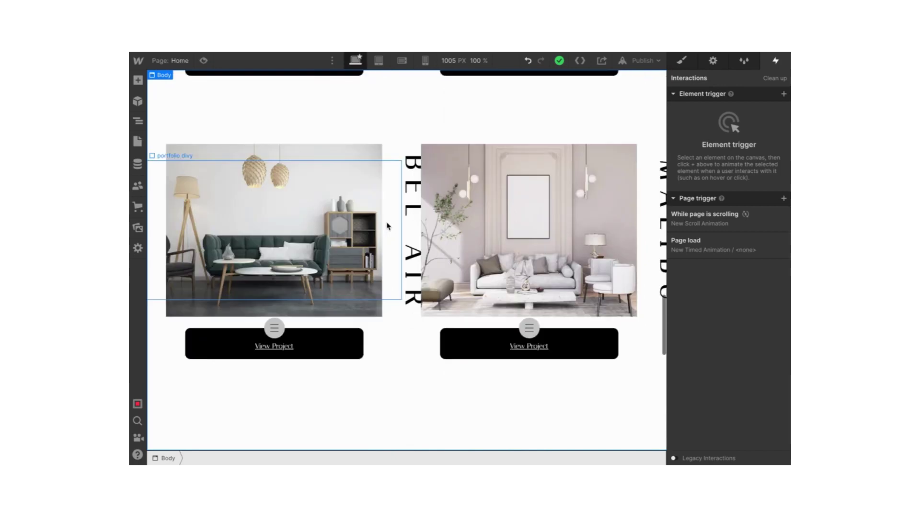
{"action": "scroll", "coordinate": [387, 226], "scroll_direction": "up", "scroll_amount": 3}
{"action": "scroll", "coordinate": [387, 227], "scroll_direction": "up", "scroll_amount": 3}
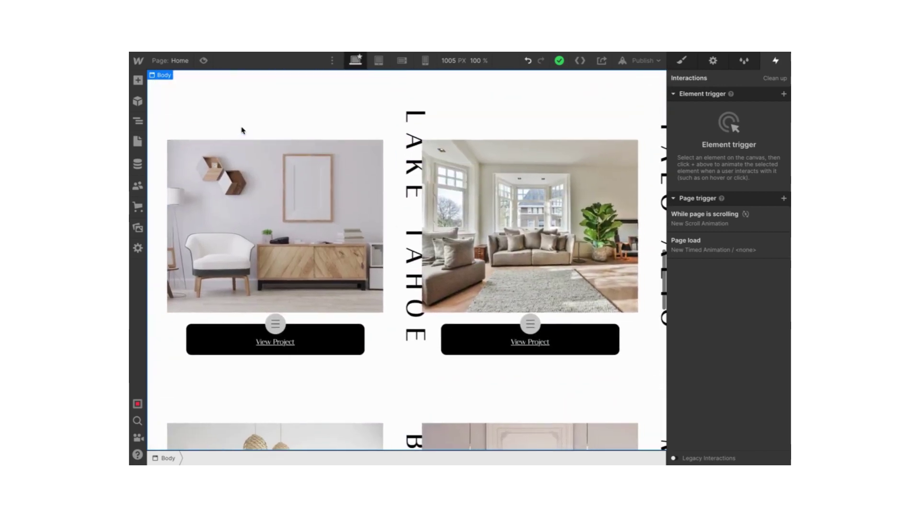
{"action": "mouse_move", "coordinate": [383, 52]}
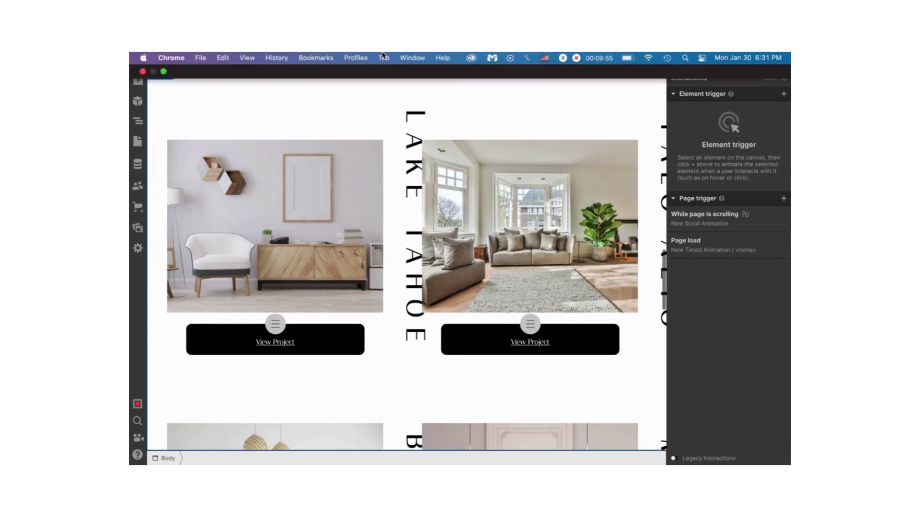